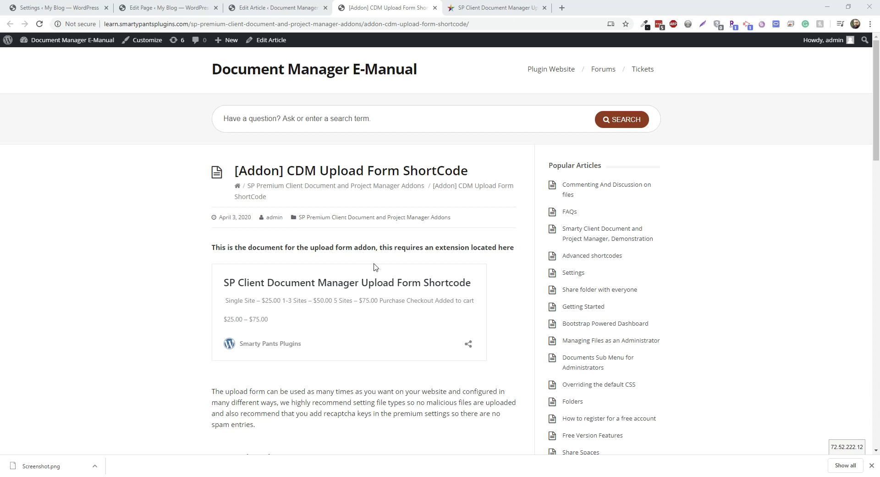
# - Scroll through the cdm_upload_form shortcode documentation to review its variables and examples
pyautogui.scroll(-5, 352, 266)
pyautogui.scroll(5, 314, 255)
pyautogui.scroll(-4, 313, 257)
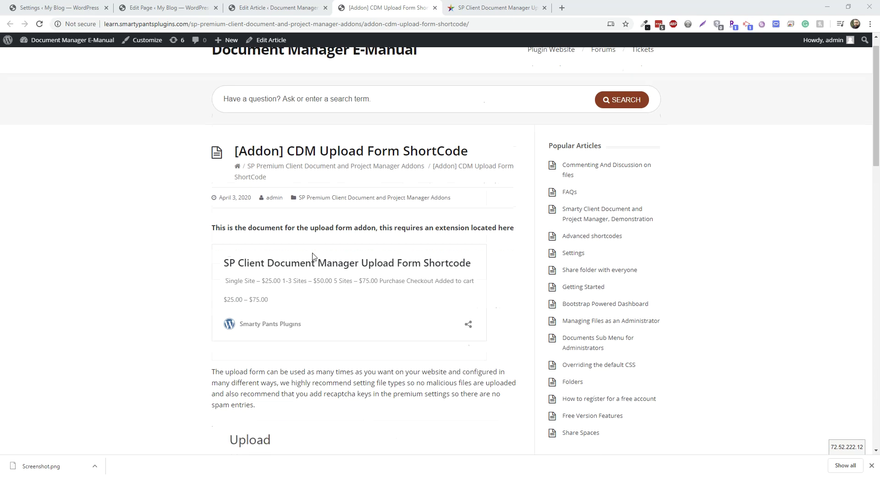
pyautogui.scroll(-2, 293, 250)
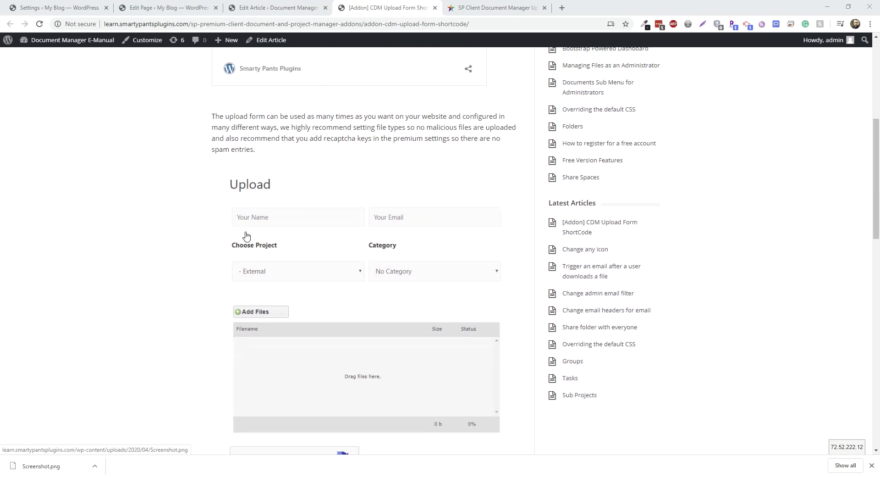
pyautogui.scroll(3, 248, 220)
pyautogui.scroll(-4, 365, 280)
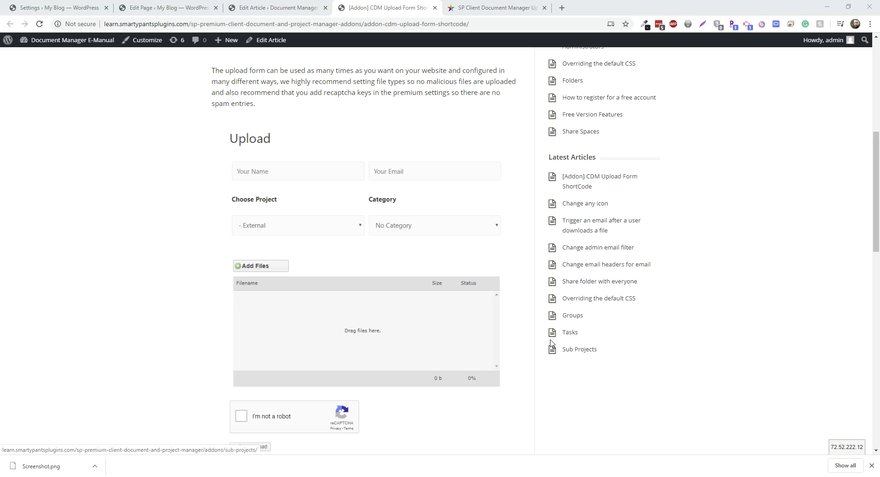
pyautogui.scroll(-2, 509, 329)
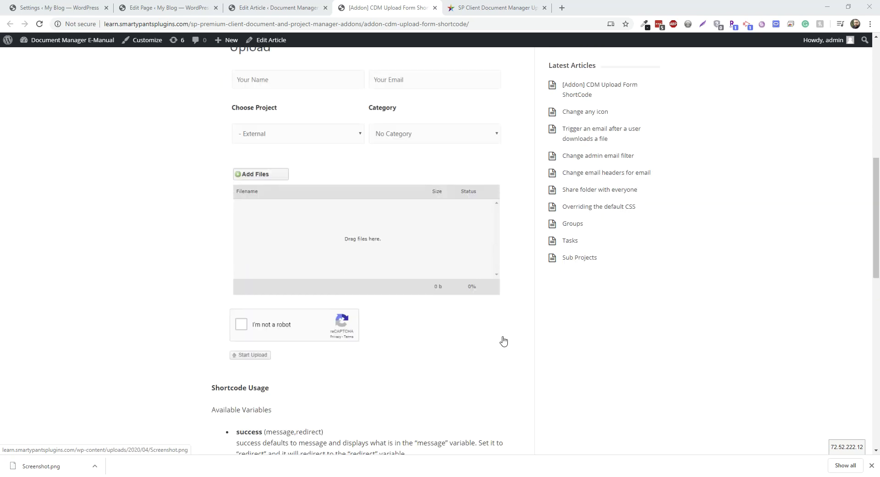
pyautogui.scroll(3, 521, 326)
pyautogui.scroll(-3, 407, 275)
pyautogui.scroll(1, 205, 243)
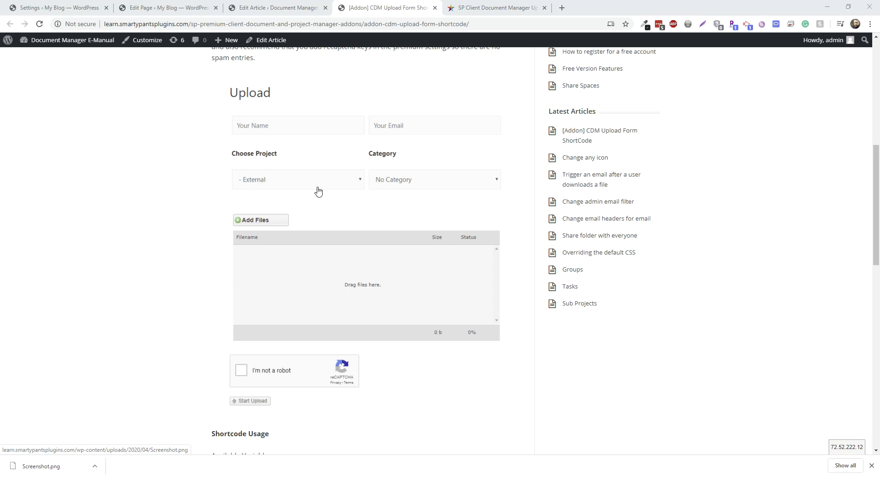
pyautogui.scroll(-1, 204, 250)
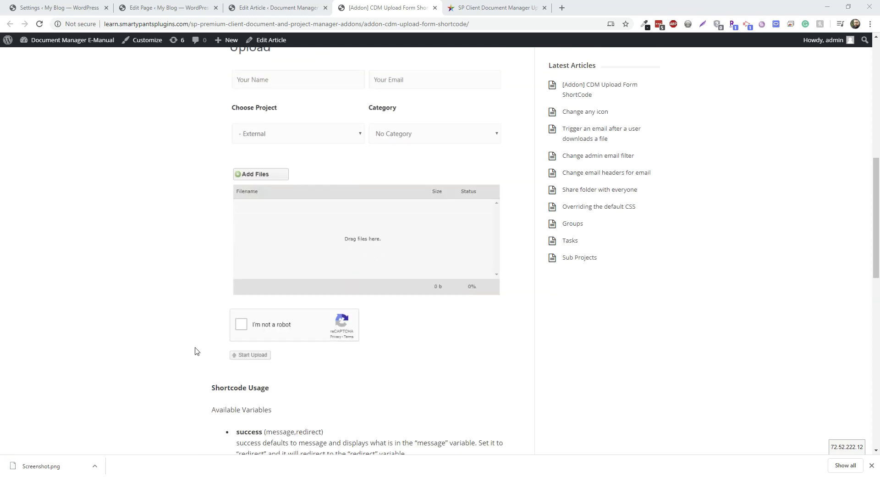
pyautogui.scroll(1, 193, 350)
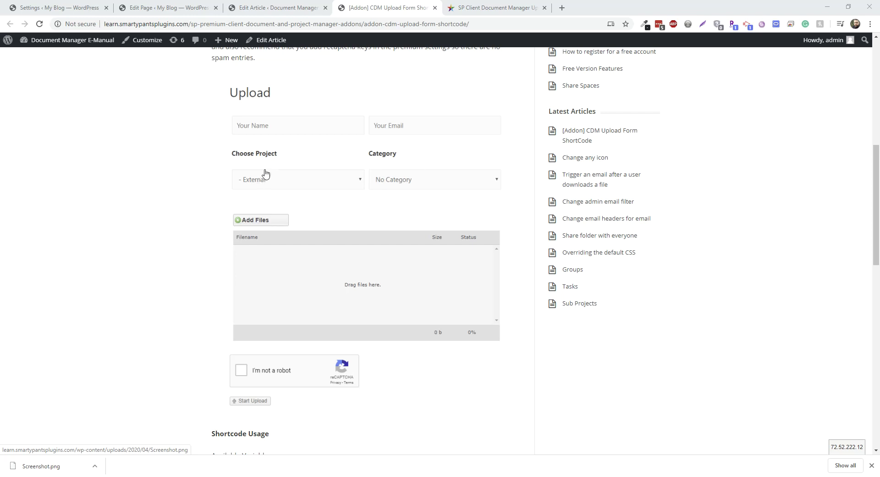
pyautogui.scroll(-1, 417, 184)
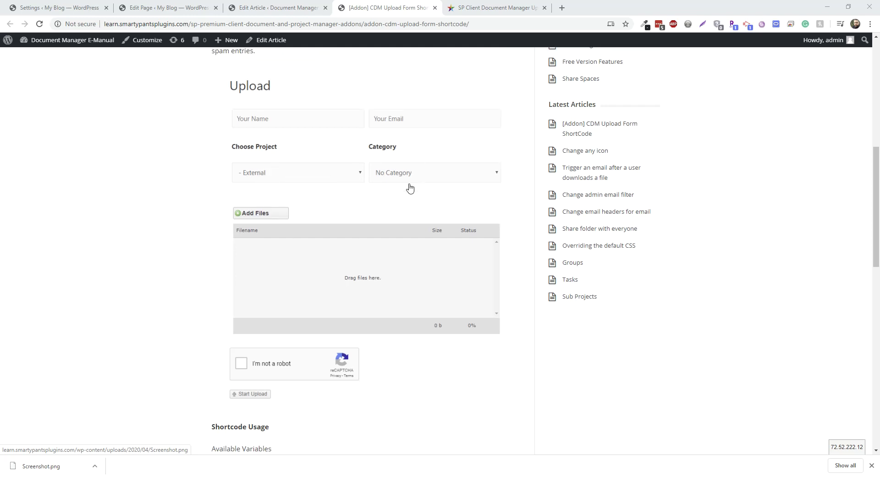
pyautogui.scroll(-2, 171, 279)
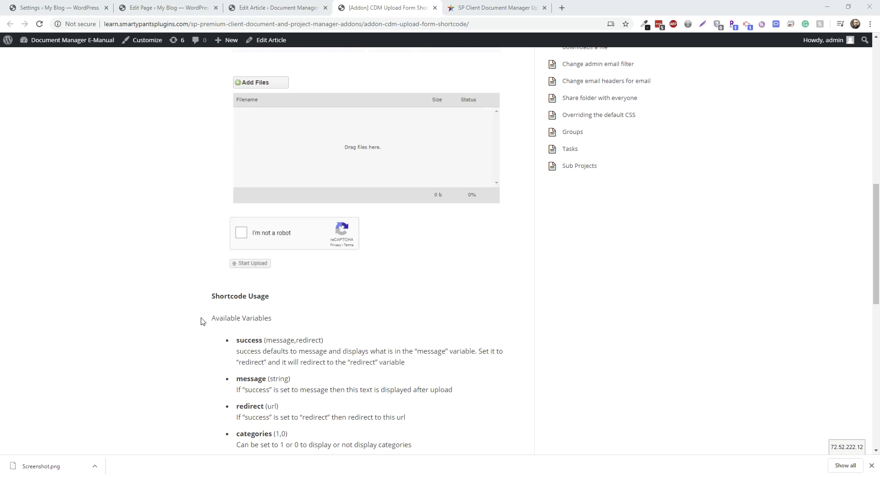
pyautogui.scroll(2, 192, 316)
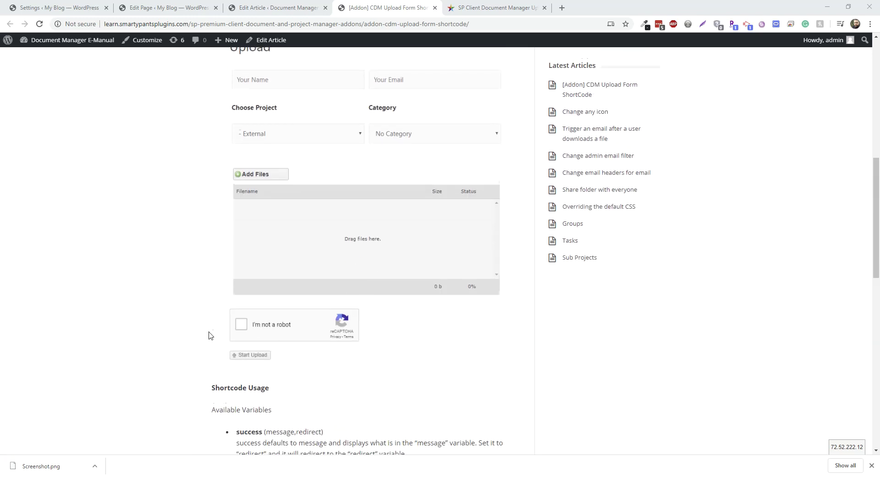
pyautogui.scroll(-4, 208, 334)
pyautogui.scroll(-3, 363, 308)
pyautogui.scroll(1, 287, 327)
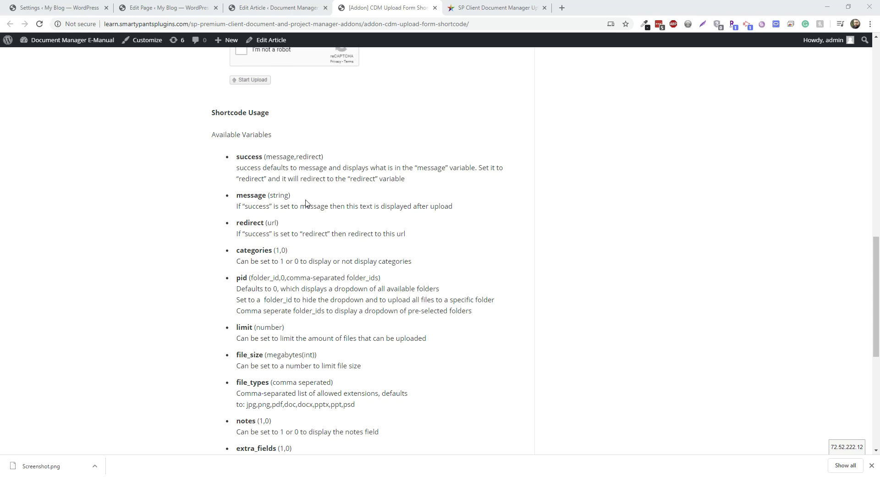
pyautogui.scroll(-2, 273, 222)
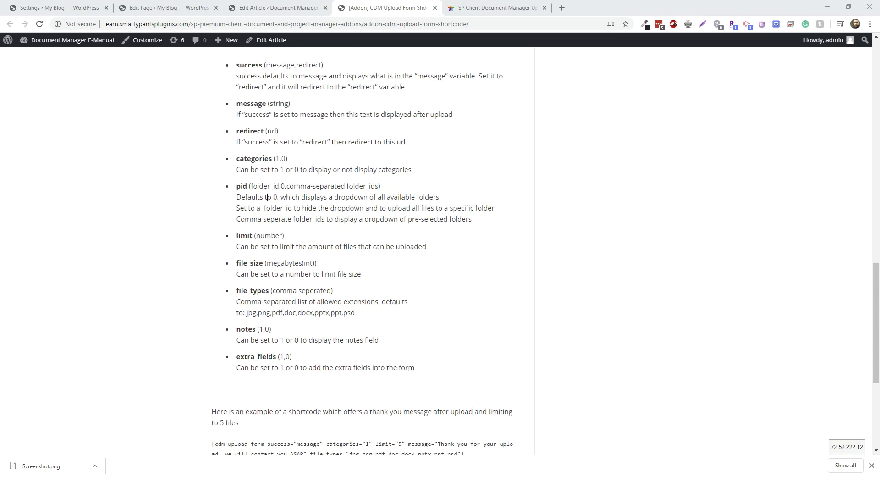
pyautogui.scroll(11, 249, 234)
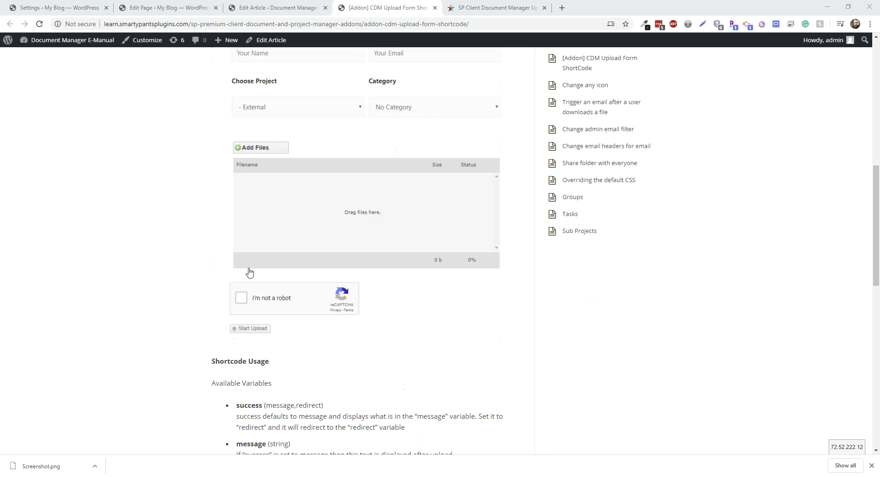
pyautogui.scroll(-3, 278, 234)
pyautogui.scroll(1, 226, 232)
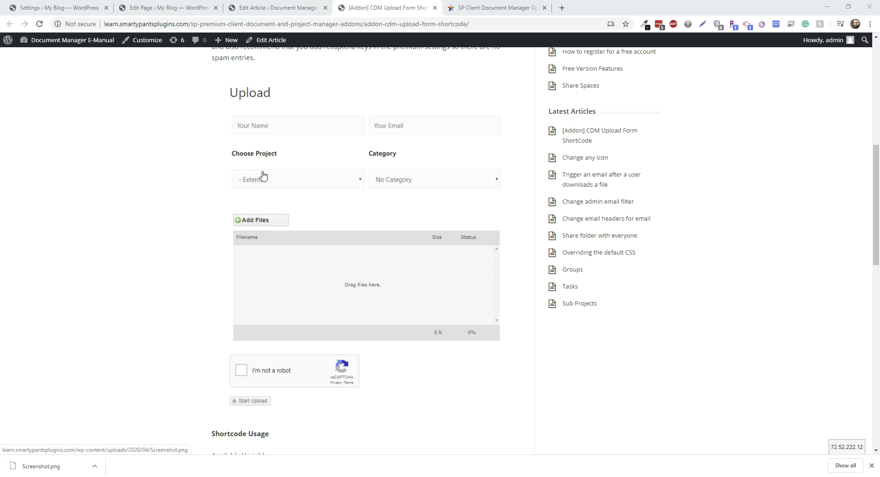
pyautogui.scroll(-3, 291, 214)
pyautogui.scroll(2, 328, 215)
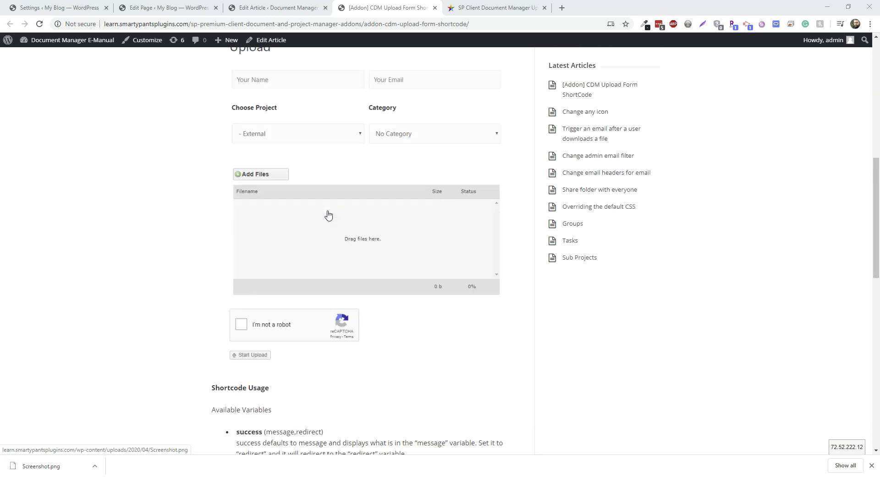
pyautogui.scroll(2, 329, 214)
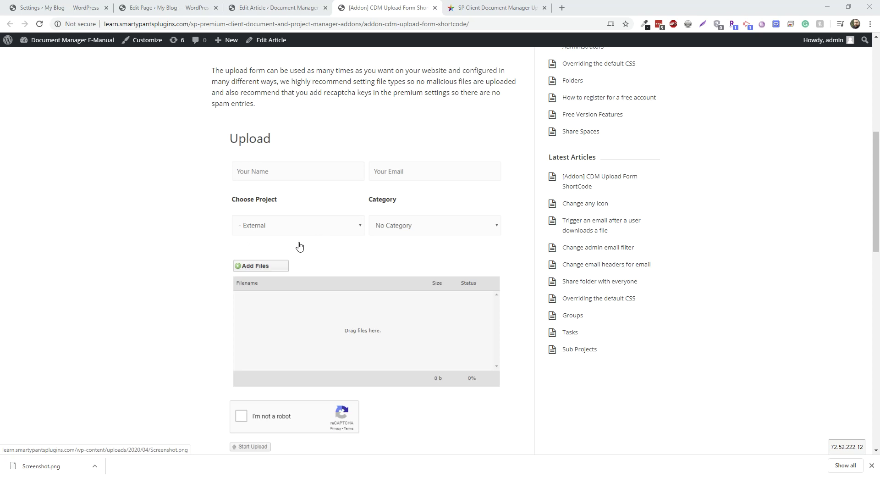
pyautogui.scroll(-10, 283, 233)
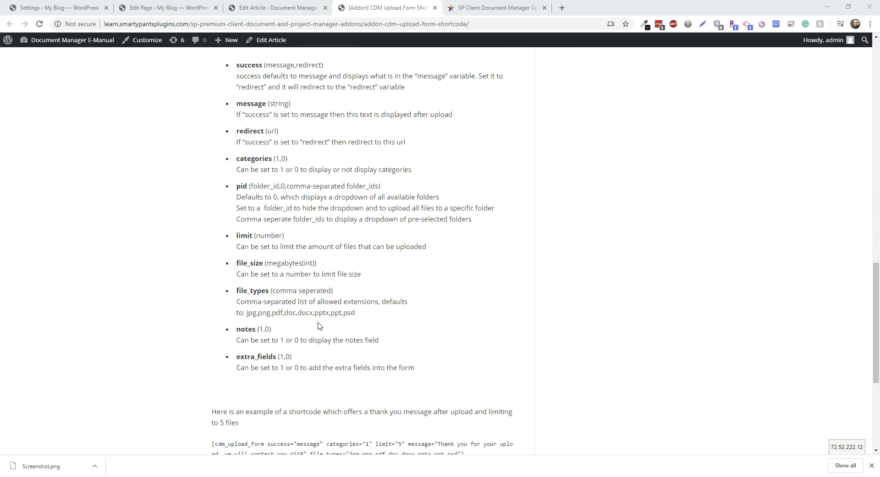
pyautogui.scroll(10, 318, 313)
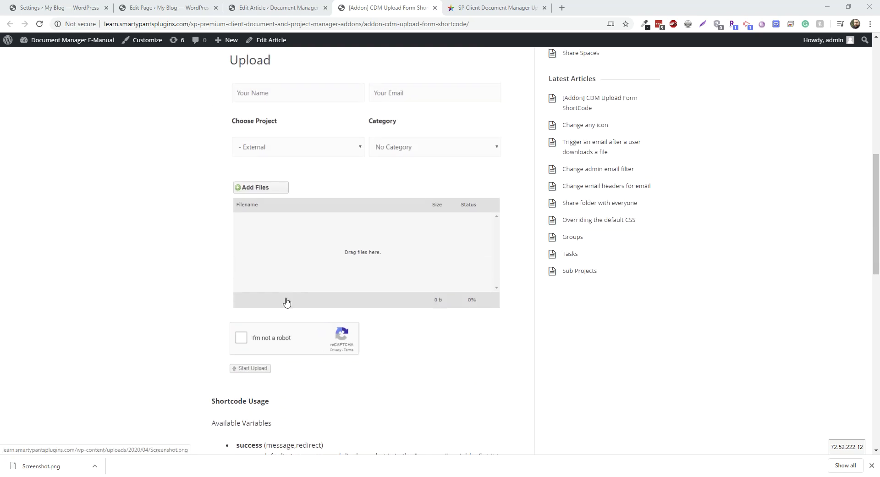
pyautogui.scroll(1, 251, 289)
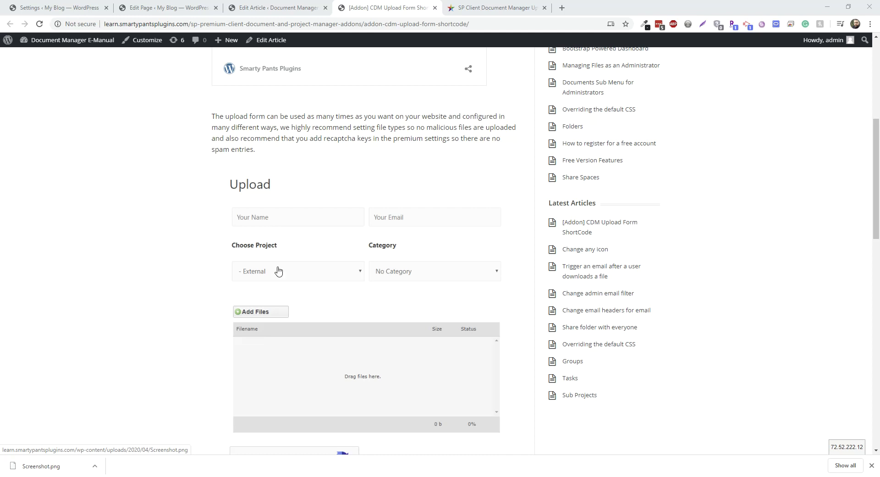
pyautogui.scroll(-9, 272, 323)
pyautogui.scroll(-7, 272, 320)
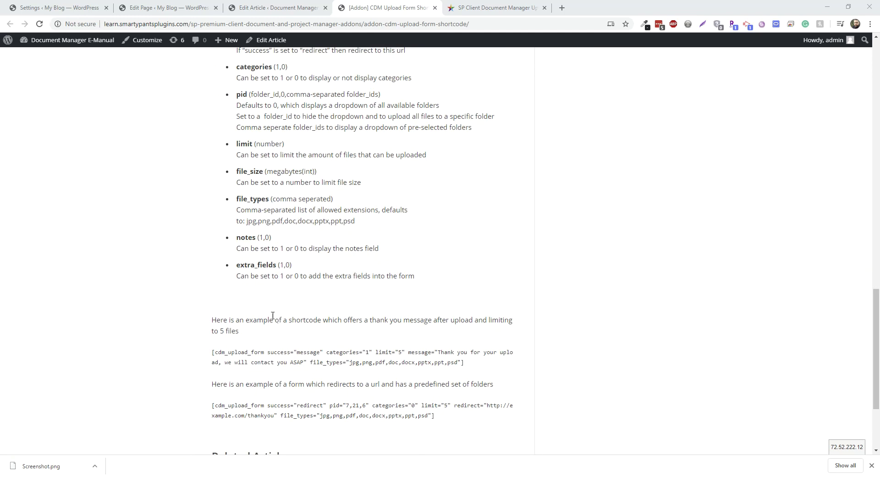
pyautogui.scroll(4, 368, 192)
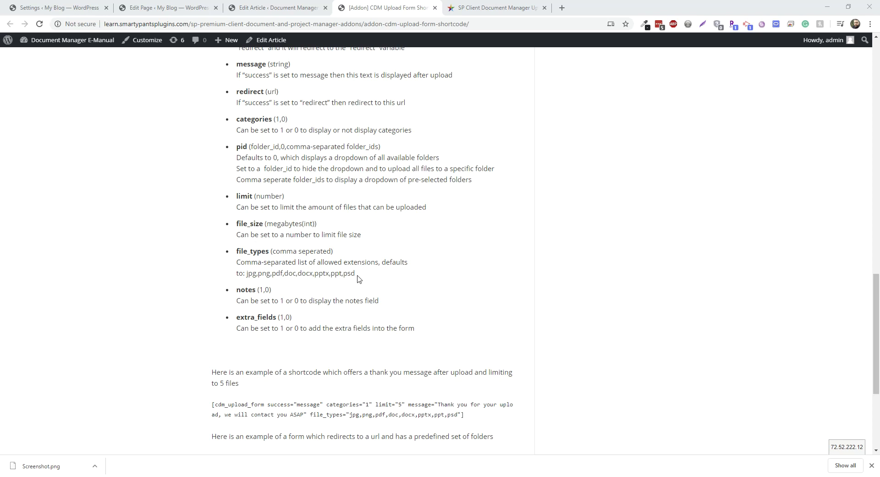
# - Highlight the default allowed file extensions listed in the shortcode documentation
pyautogui.moveTo(355, 274); pyautogui.dragTo(340, 299)
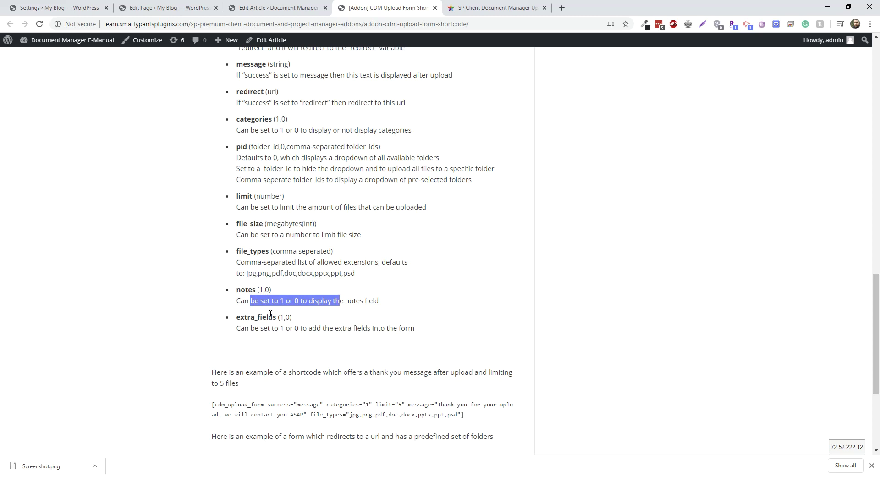
pyautogui.scroll(1, 229, 293)
pyautogui.click(177, 256)
pyautogui.scroll(1, 179, 275)
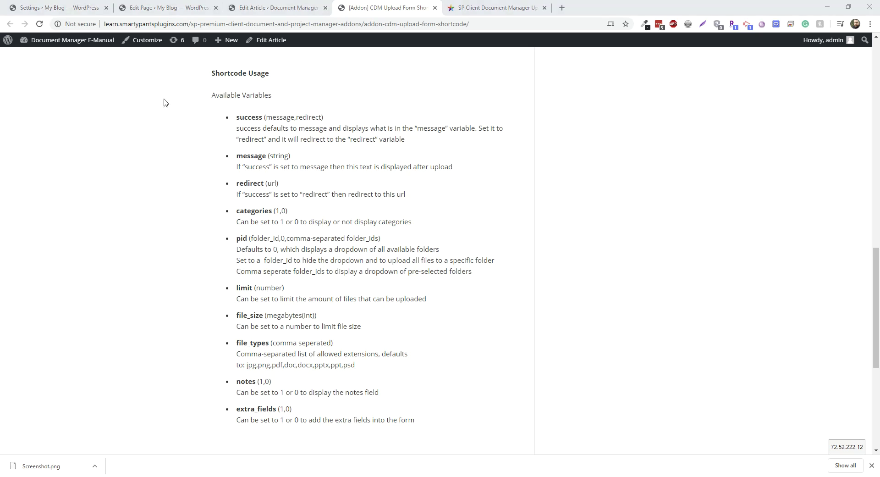
pyautogui.scroll(-2, 230, 125)
pyautogui.scroll(1, 229, 128)
pyautogui.scroll(-3, 252, 233)
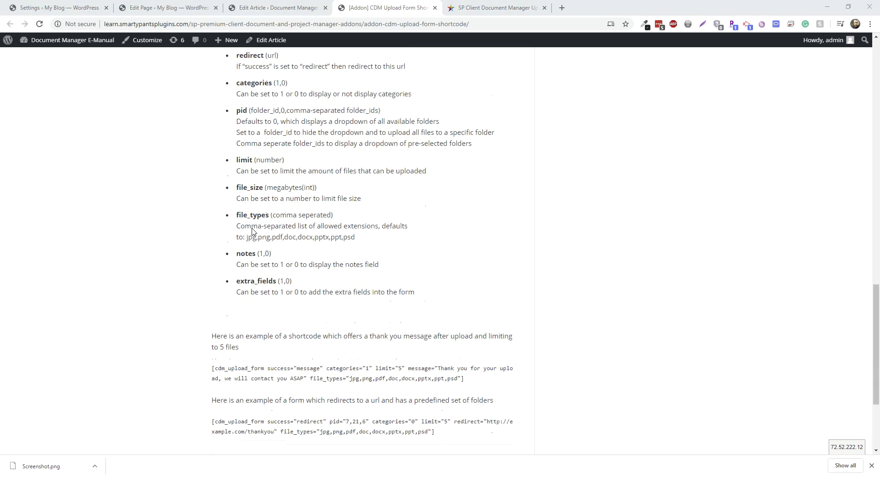
# - Highlight the first example shortcode, then return to the Upload page editor
pyautogui.moveTo(464, 323); pyautogui.dragTo(225, 309)
pyautogui.click(224, 309)
pyautogui.scroll(1, 141, 131)
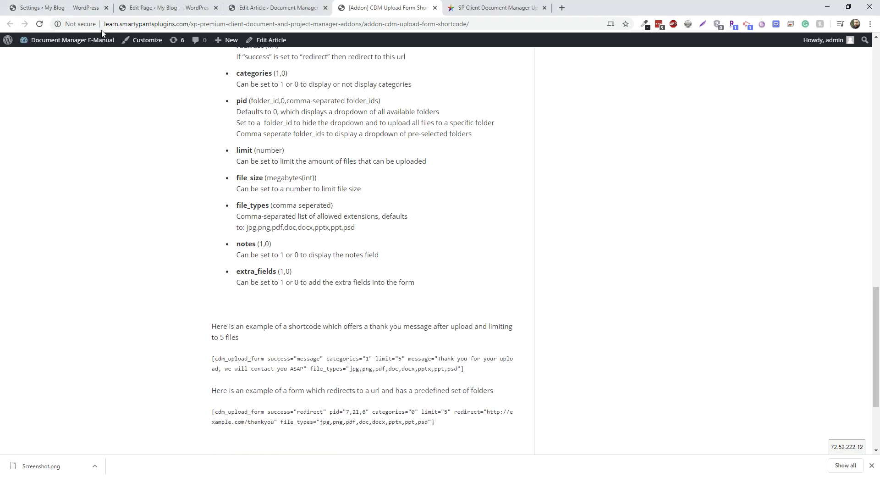
pyautogui.click(169, 8)
# - Insert pid="1" just before the categories attribute in the Upload page's cdm_upload_form shortcode
pyautogui.click(295, 247)
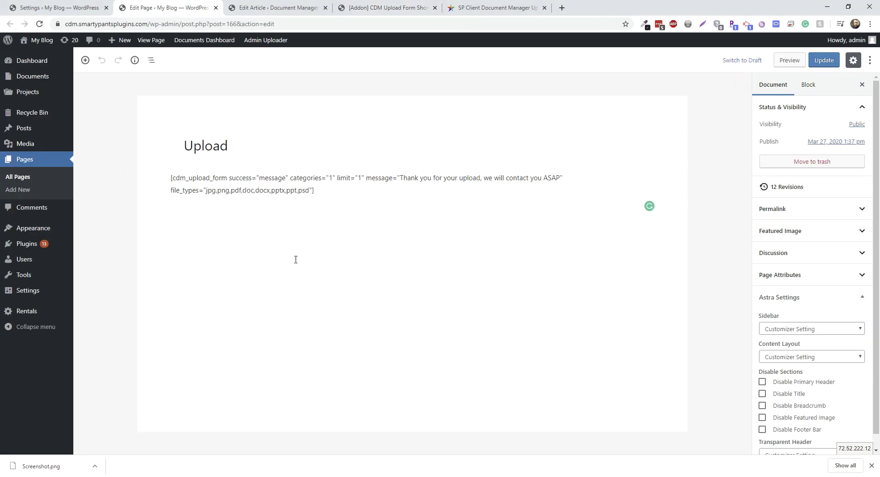
pyautogui.click(246, 180)
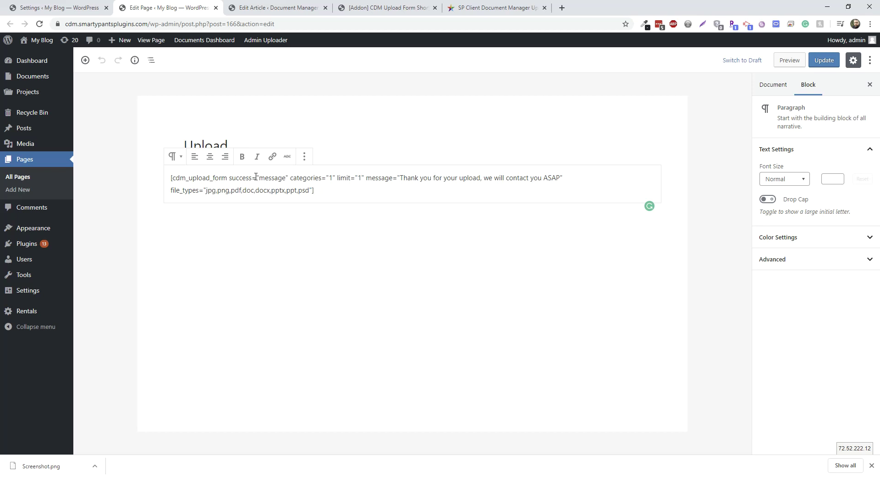
pyautogui.moveTo(230, 177); pyautogui.dragTo(290, 176)
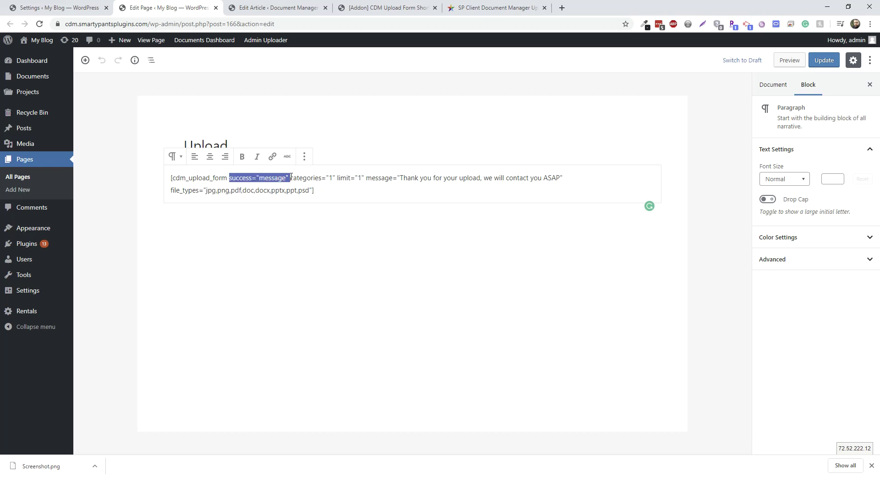
pyautogui.click(308, 189)
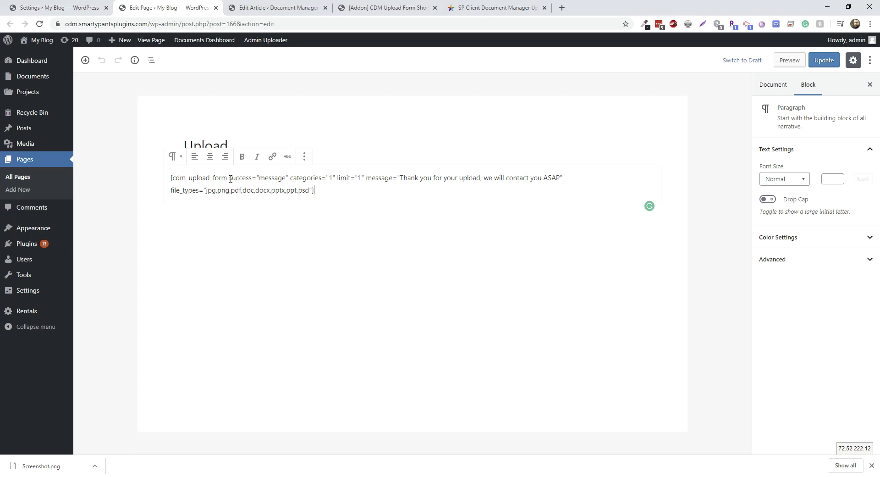
pyautogui.moveTo(259, 177); pyautogui.dragTo(279, 178)
pyautogui.doubleClick(331, 177)
pyautogui.write('pid="')
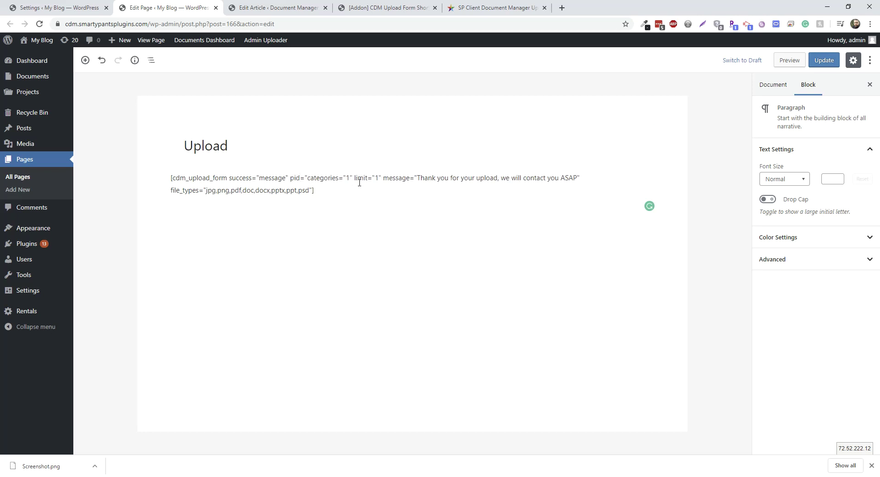
pyautogui.write('1"')
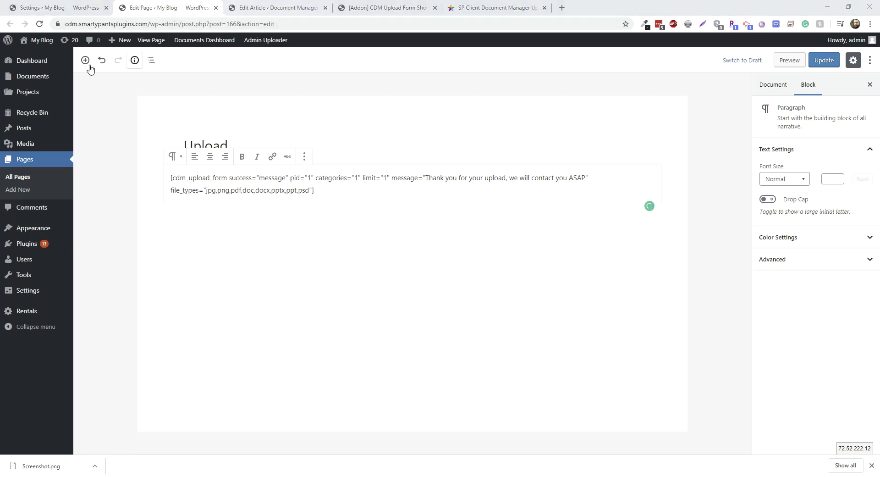
pyautogui.middleClick(57, 83)
# - Look up the External project's ID 36 and change the shortcode to pid="36"
pyautogui.click(277, 5)
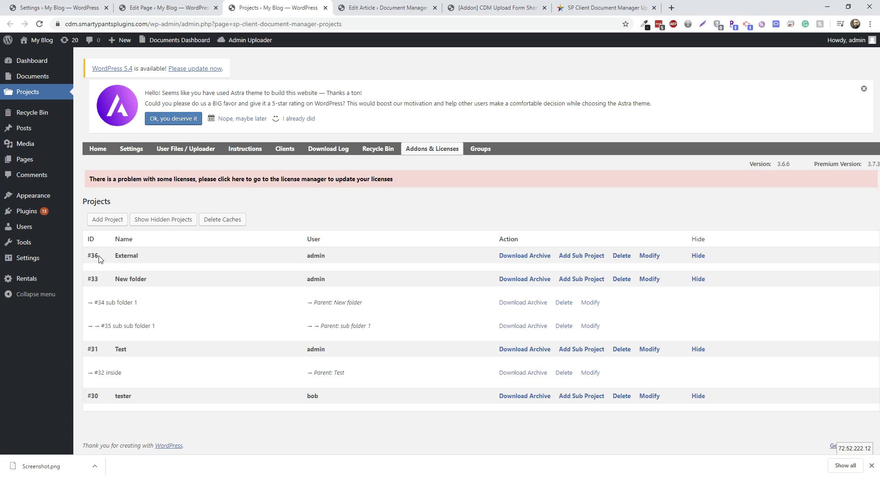
pyautogui.doubleClick(93, 256)
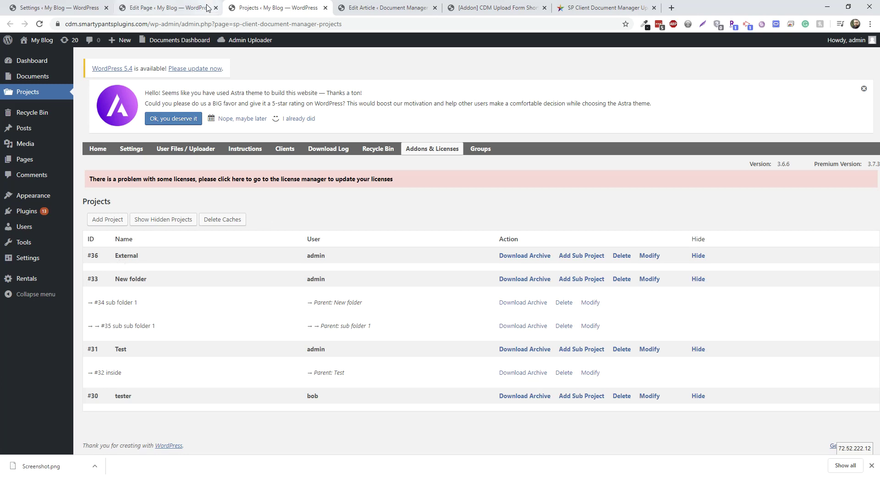
pyautogui.click(168, 8)
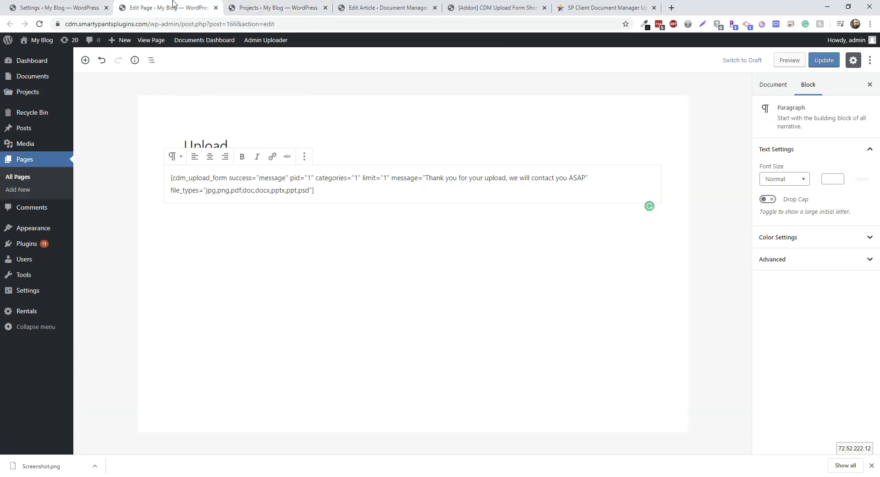
pyautogui.click(311, 177)
pyautogui.press('BackSpace')
pyautogui.write('36')
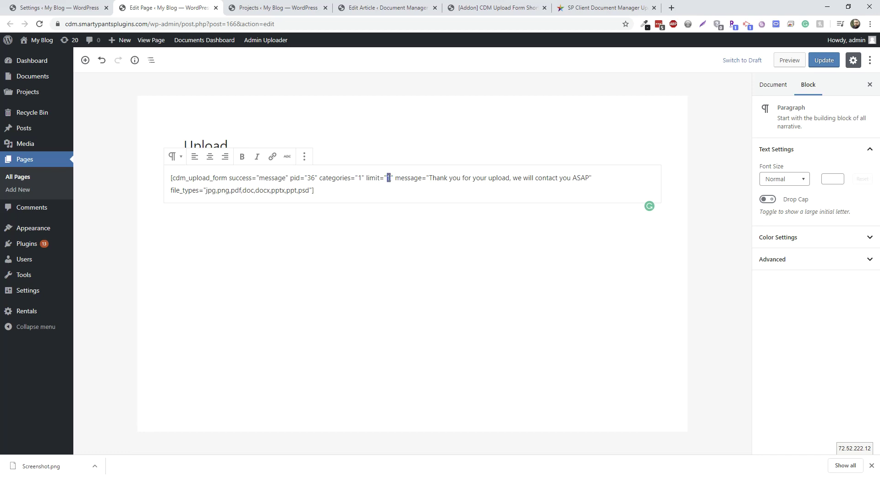
# - Delete the limit="1" attribute from the shortcode and update the page
pyautogui.moveTo(393, 177); pyautogui.dragTo(367, 179)
pyautogui.press('BackSpace')
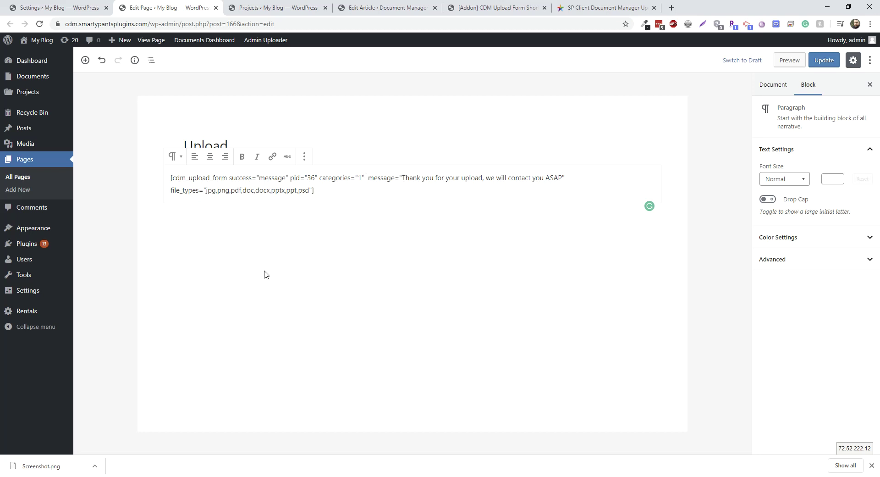
pyautogui.click(824, 60)
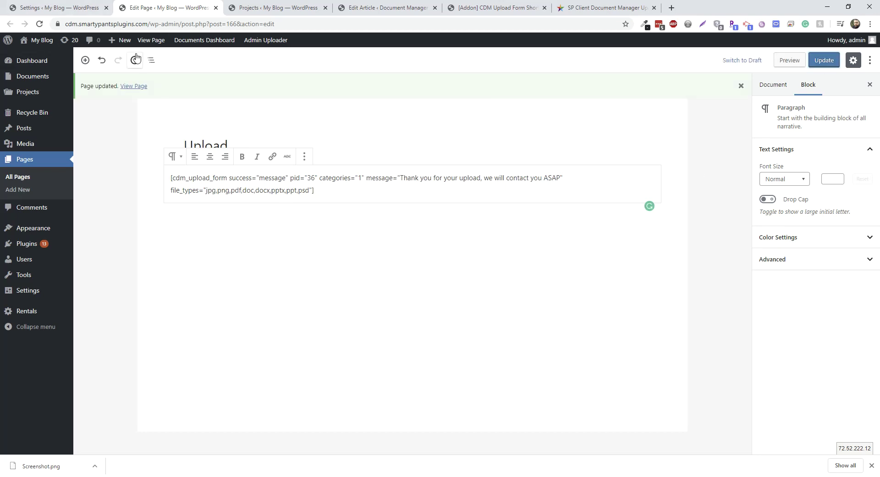
# - Open the published Upload page in a new tab, start the form, then reload to clear it
pyautogui.middleClick(133, 85)
pyautogui.moveTo(362, 8); pyautogui.dragTo(270, 7)
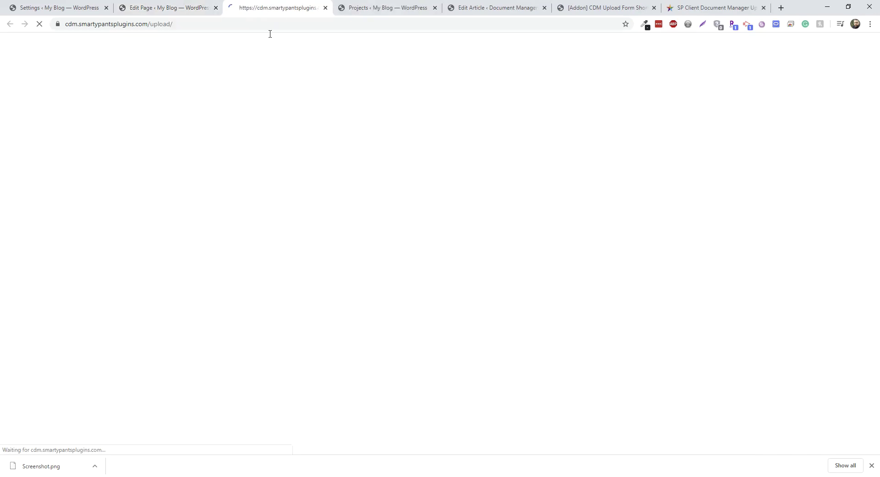
pyautogui.scroll(-3, 352, 247)
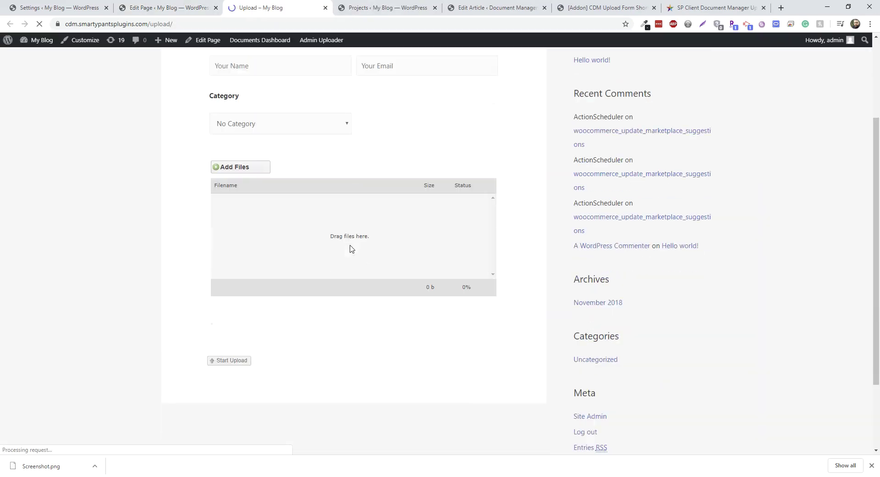
pyautogui.scroll(3, 340, 255)
pyautogui.scroll(1, 338, 247)
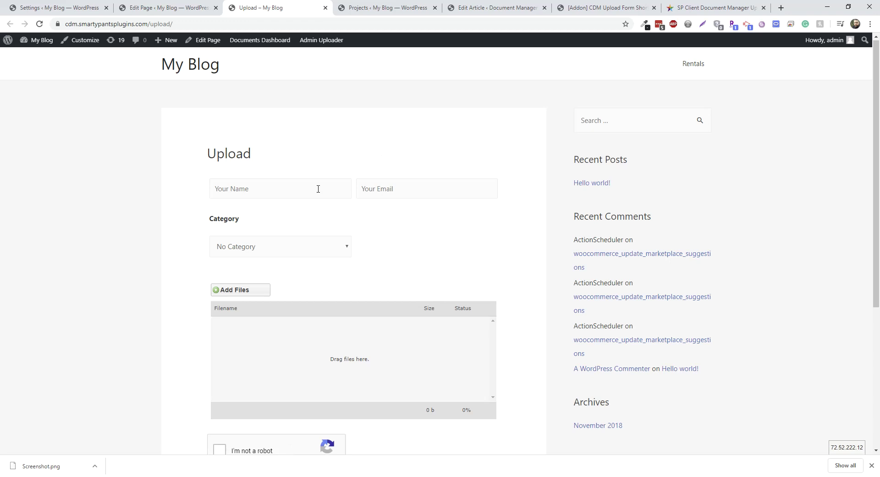
pyautogui.click(267, 189)
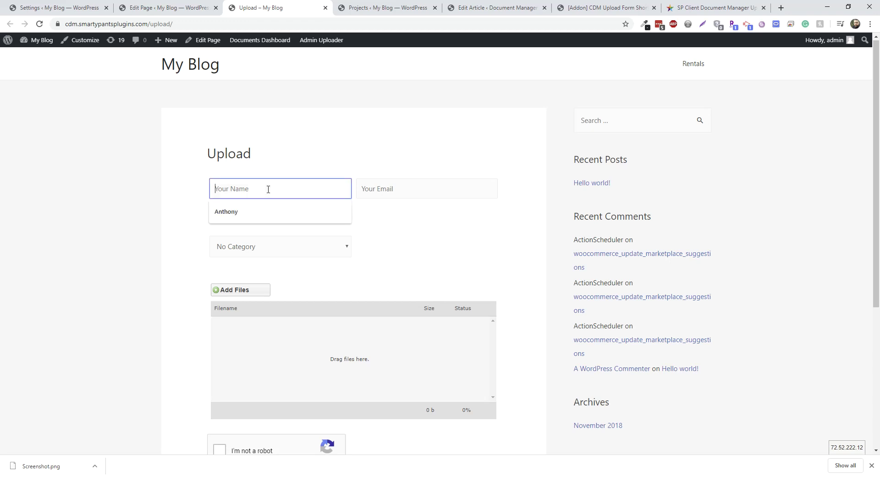
pyautogui.write('Anthony')
pyautogui.press('Tab')
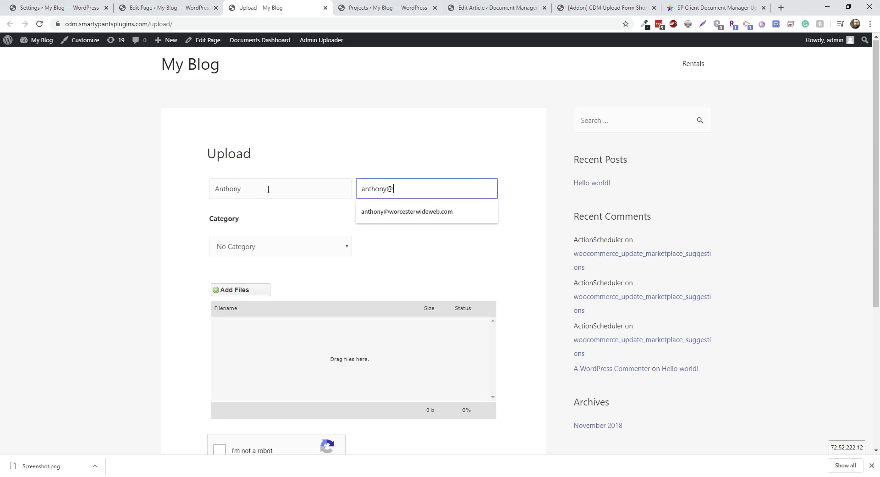
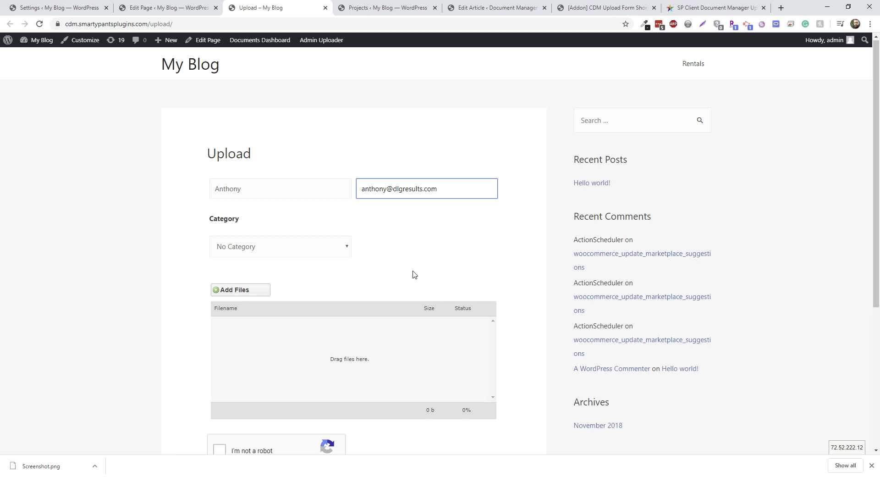
pyautogui.scroll(-2, 414, 274)
pyautogui.press('F5')
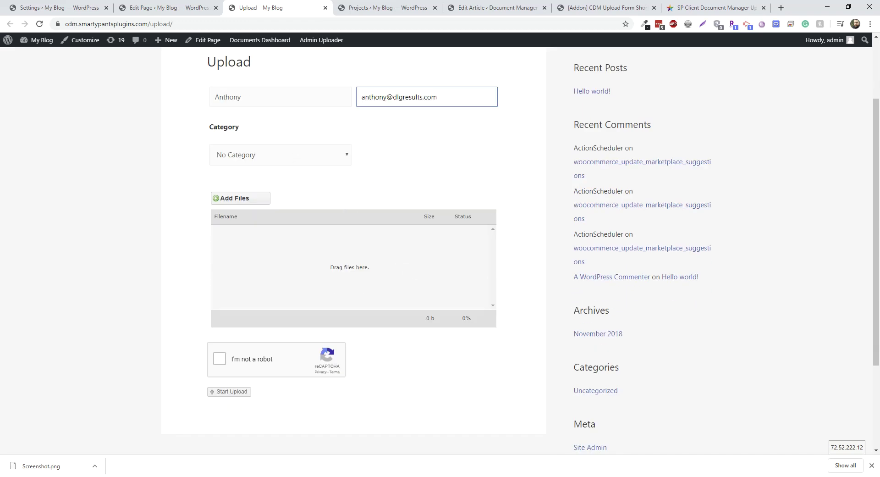
# - Enter the guest's name and e-mail, choose the Home work complete category, then add files
pyautogui.click(265, 96)
pyautogui.write('Anthony')
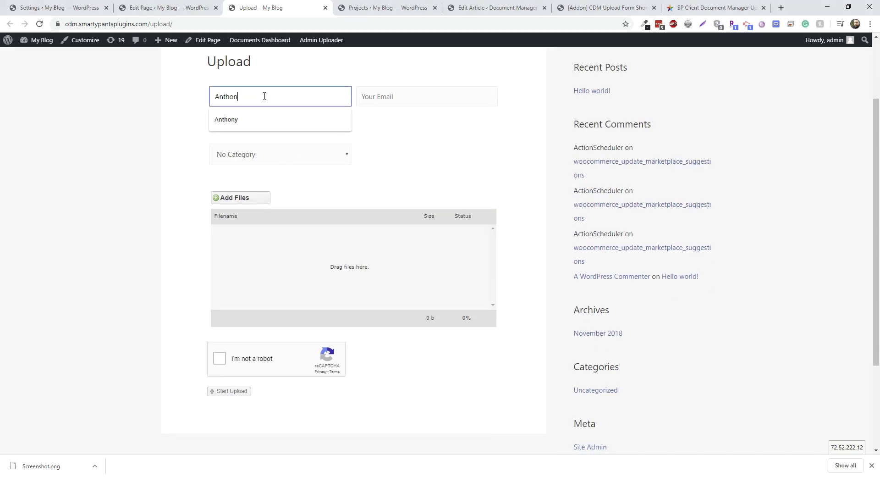
pyautogui.press('Tab')
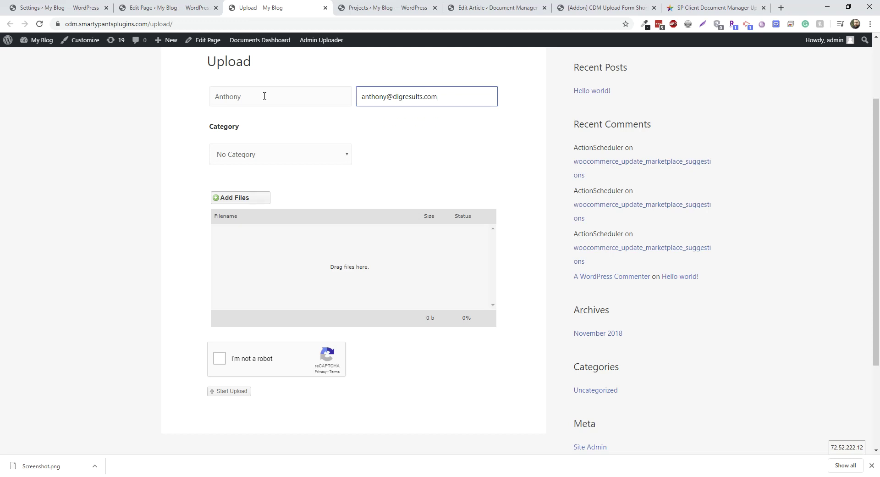
pyautogui.press('Tab')
pyautogui.click(246, 160)
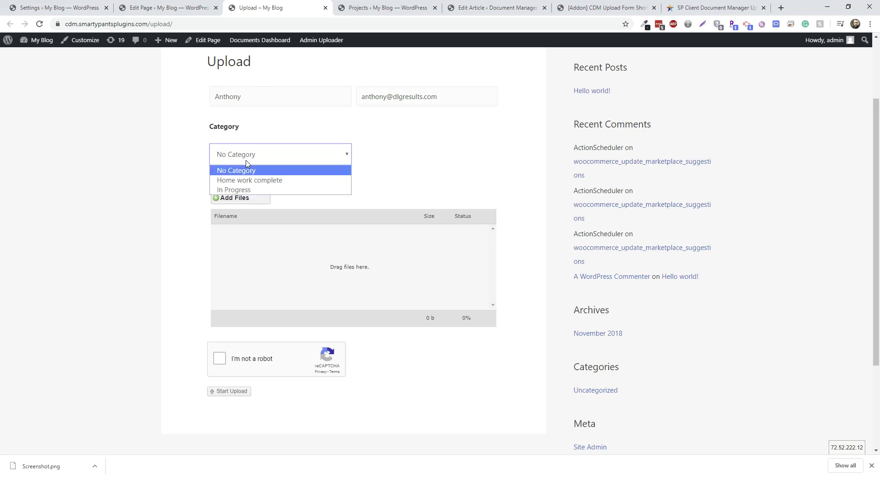
pyautogui.click(253, 177)
pyautogui.scroll(-1, 121, 182)
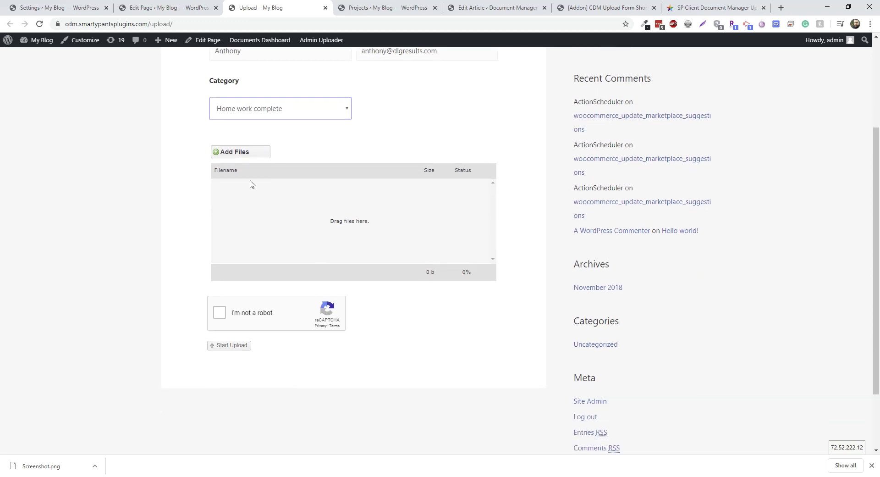
pyautogui.click(242, 152)
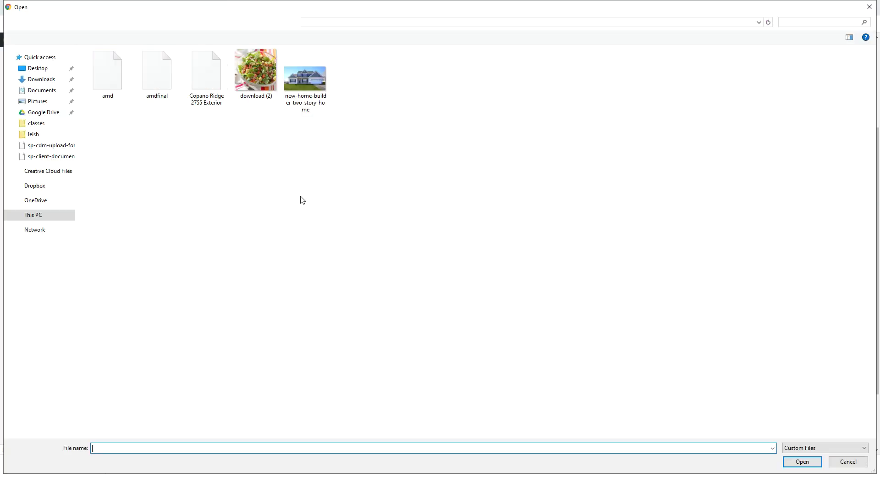
# - Queue amd.pdf and amdfinal.pdf (596 kb total) in the upload form
pyautogui.click(107, 73)
pyautogui.keyDown('ctrl'); pyautogui.click(163, 80); pyautogui.keyUp('ctrl')
pyautogui.click(802, 462)
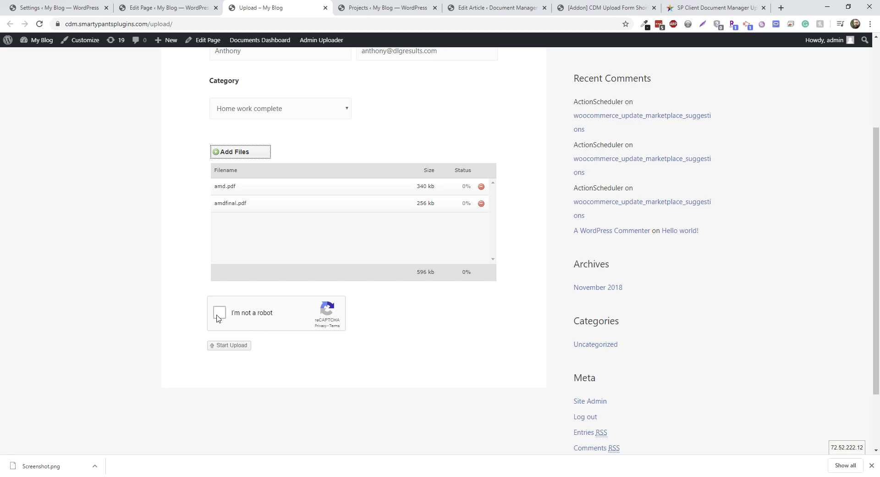
# - Pass the "I'm not a robot" check and upload both queued PDFs
pyautogui.scroll(2, 298, 378)
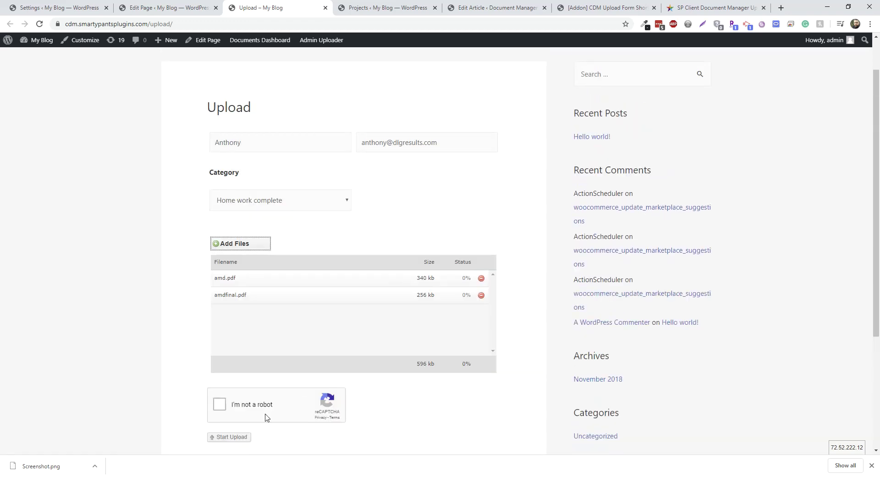
pyautogui.scroll(-1, 259, 417)
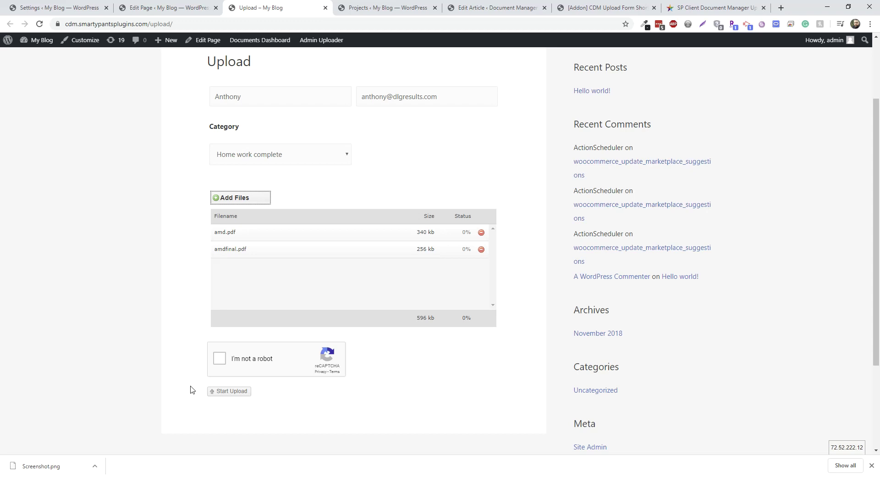
pyautogui.click(220, 359)
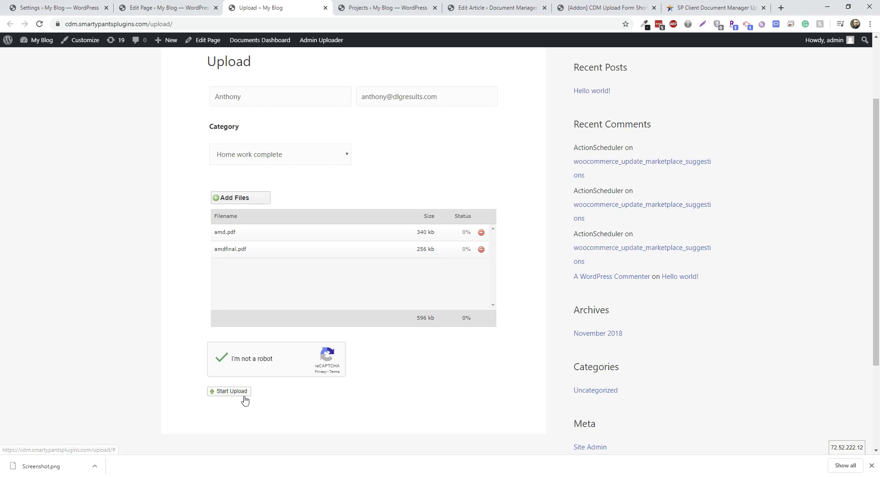
pyautogui.click(243, 392)
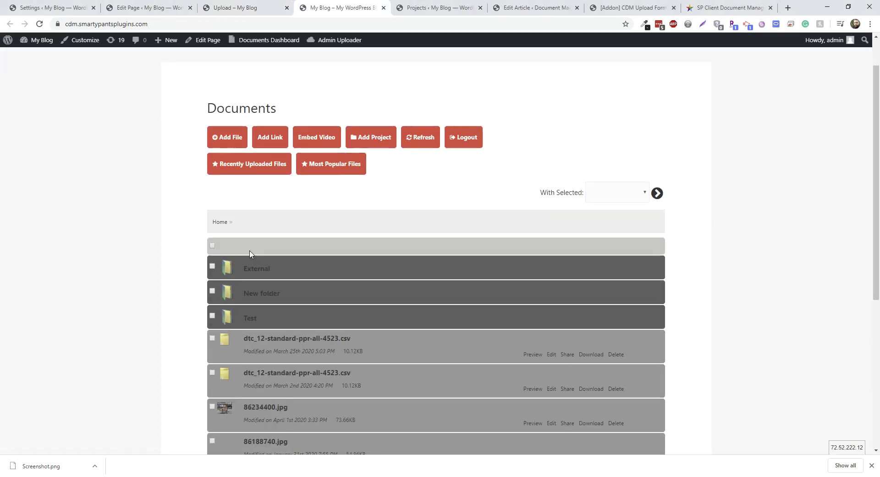
# - Open the External project folder and inspect amdfinal.pdf's file details, including its owner
pyautogui.click(228, 268)
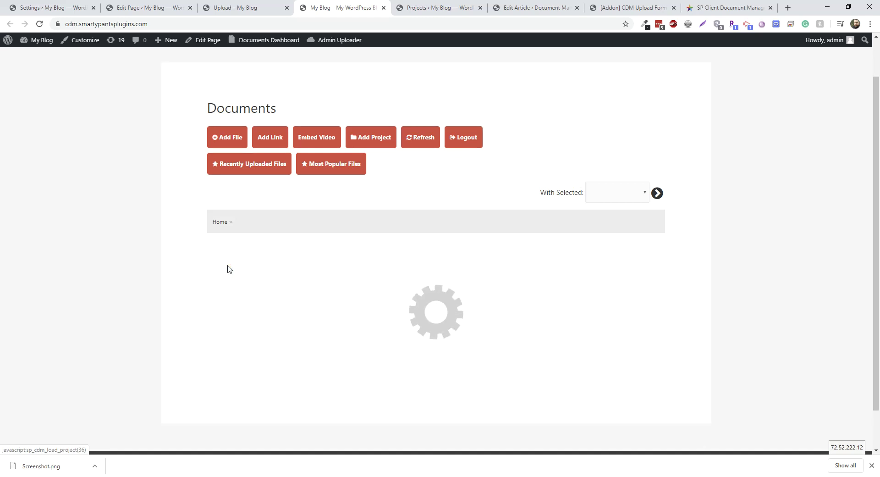
pyautogui.scroll(-1, 309, 289)
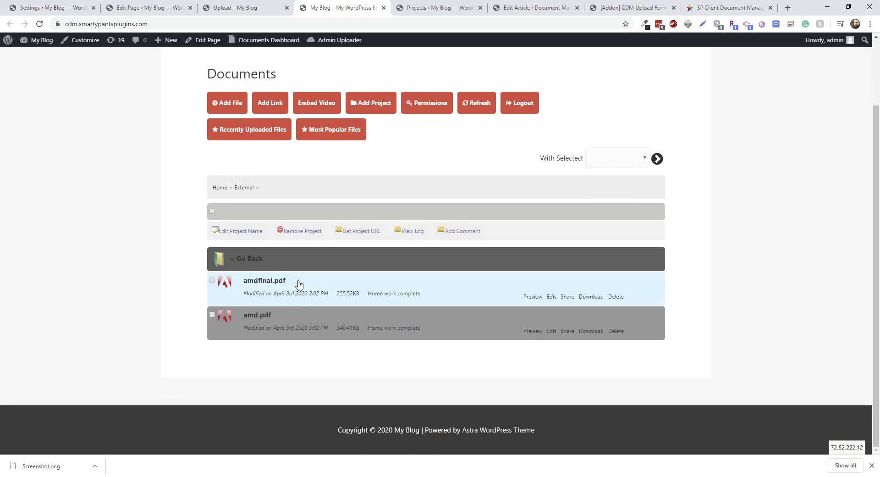
pyautogui.click(246, 278)
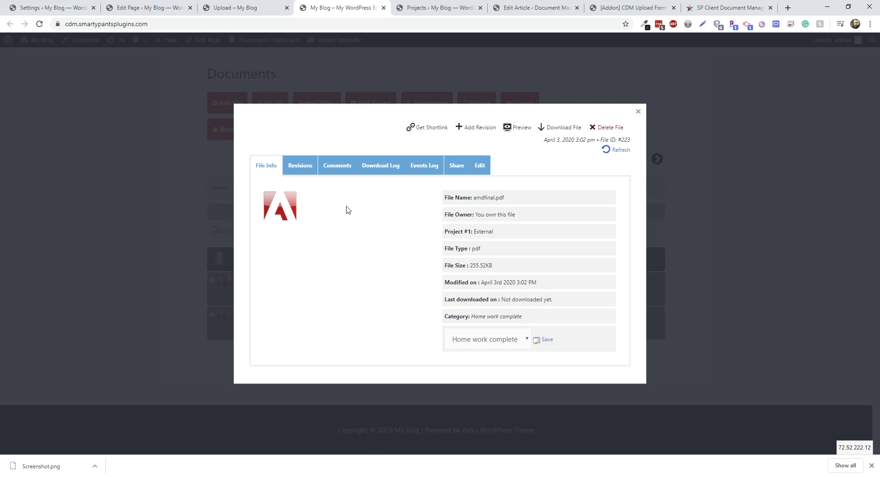
pyautogui.moveTo(527, 214); pyautogui.dragTo(475, 214)
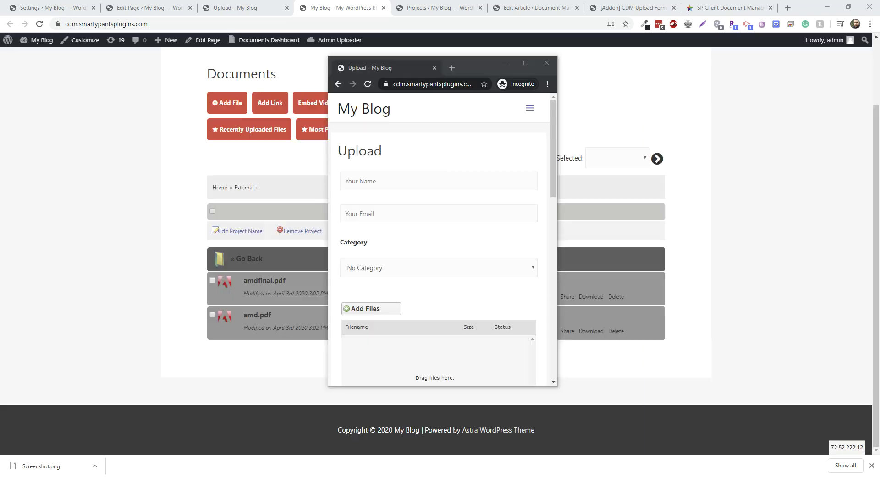
# - In the private window, enter the uploader's name and e-mail and pick category Home work complete
pyautogui.click(419, 184)
pyautogui.write('Anthony')
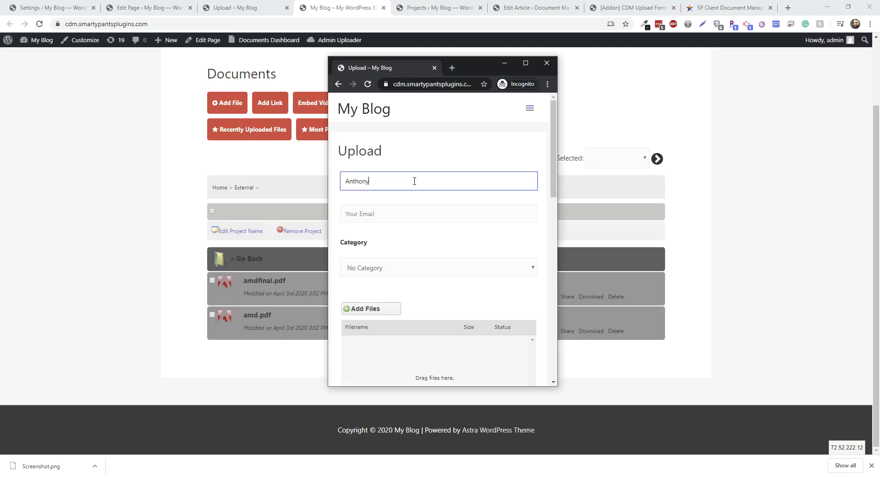
pyautogui.press('Tab')
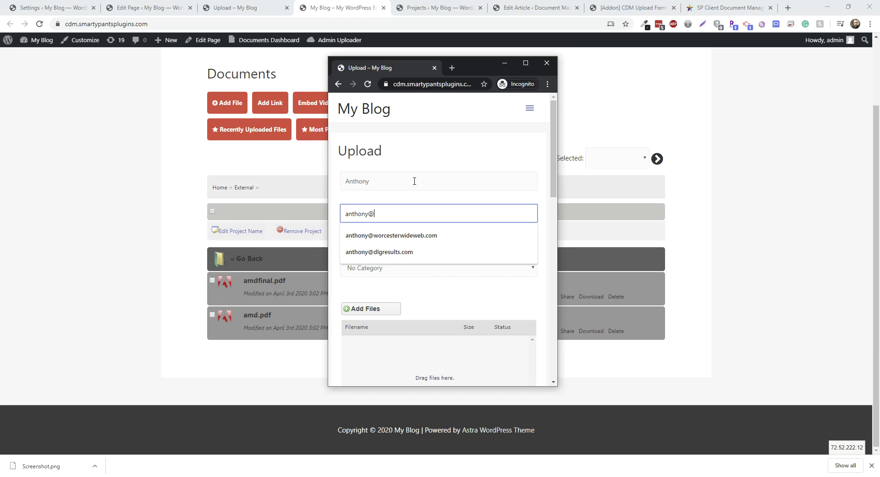
pyautogui.scroll(-3, 422, 212)
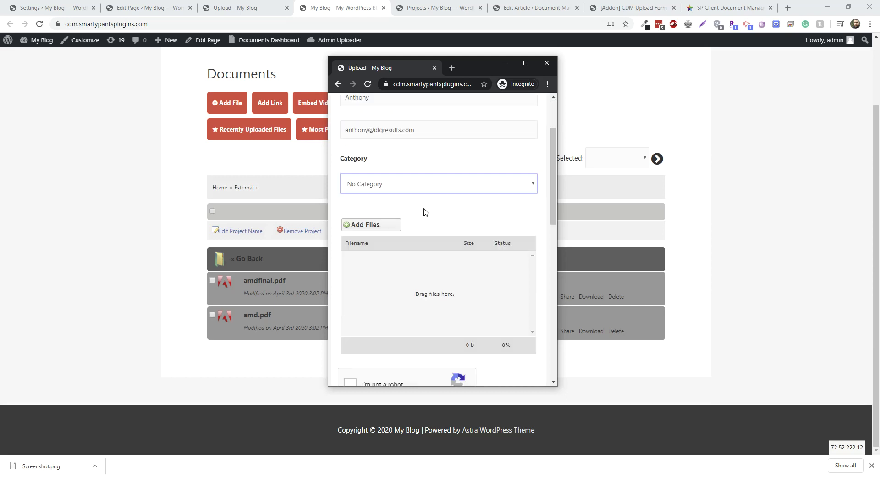
pyautogui.click(400, 138)
pyautogui.click(376, 154)
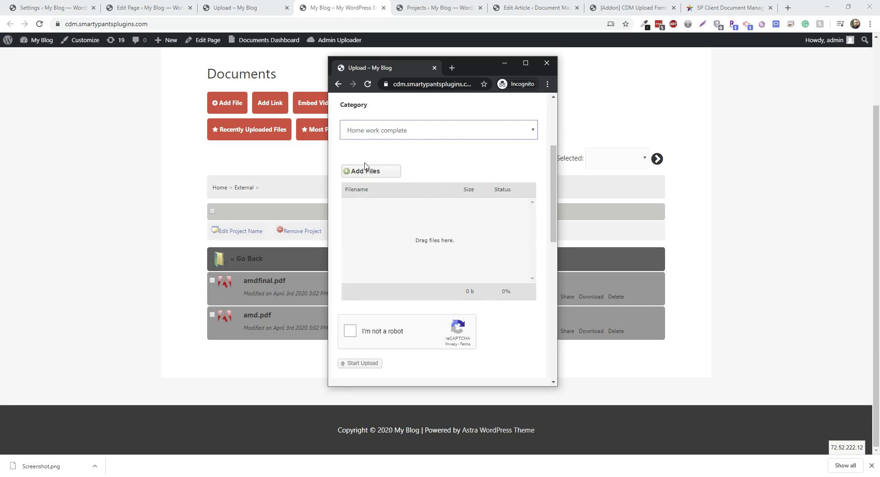
# - Add the 150 kb new-home-builder-two-story-home image to the upload queue
pyautogui.click(362, 171)
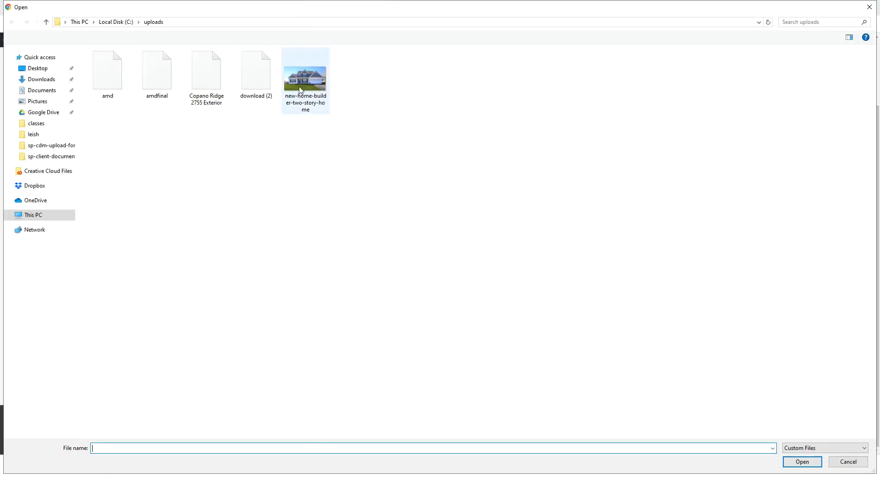
pyautogui.doubleClick(301, 90)
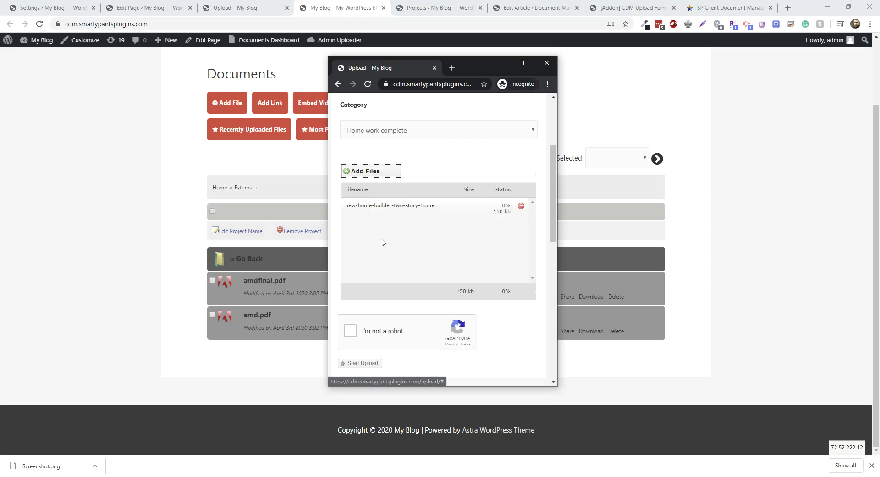
pyautogui.scroll(-1, 371, 247)
# - Tick "I'm not a robot" and solve the car-picture reCAPTCHA challenge
pyautogui.click(350, 285)
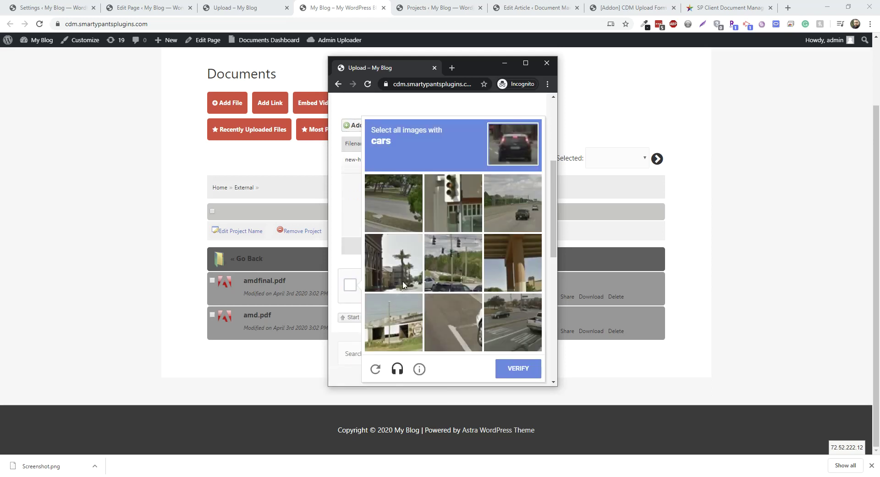
pyautogui.click(512, 320)
pyautogui.click(454, 270)
pyautogui.click(512, 215)
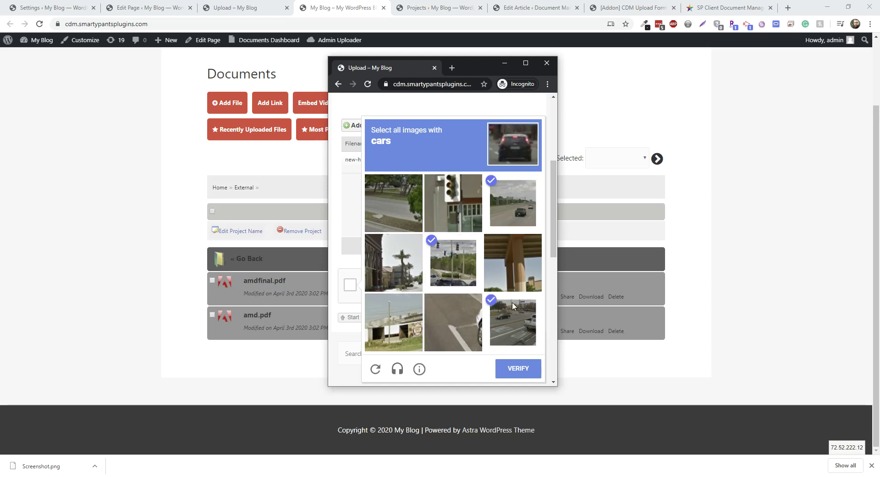
pyautogui.scroll(-1, 512, 301)
pyautogui.click(470, 318)
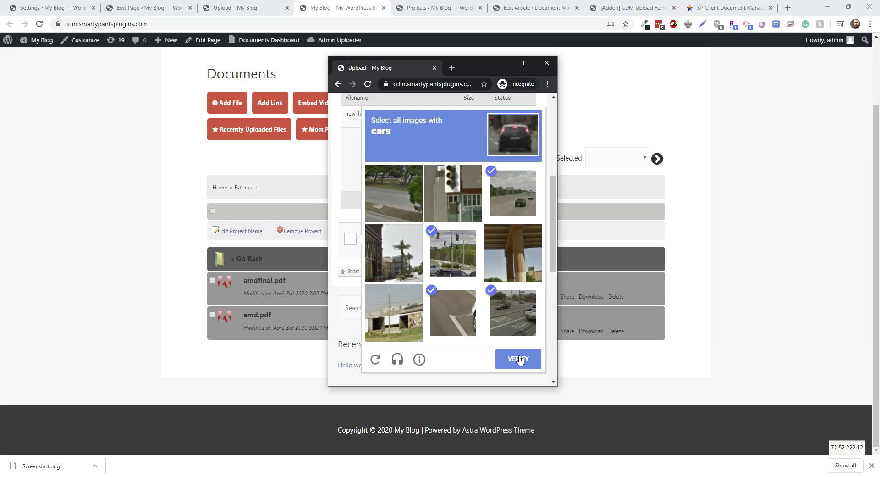
pyautogui.click(513, 357)
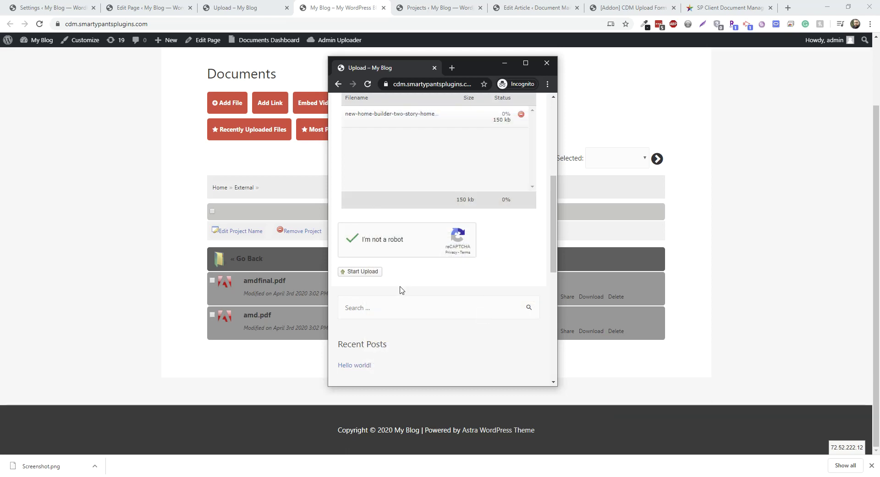
# - Start the upload of the queued house image and move the private window aside
pyautogui.click(377, 273)
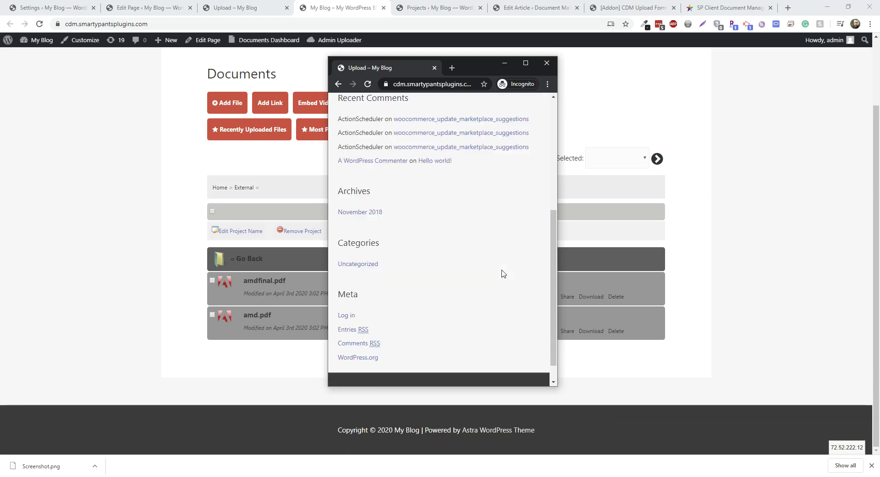
pyautogui.scroll(5, 501, 274)
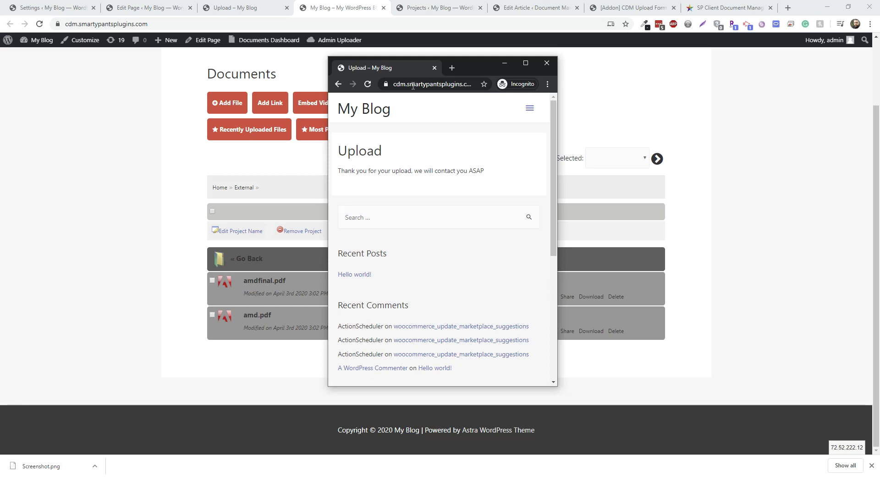
pyautogui.moveTo(476, 73); pyautogui.dragTo(569, 73)
# - Close the private window, refresh the External folder, and confirm the new image's Guest owner
pyautogui.click(638, 63)
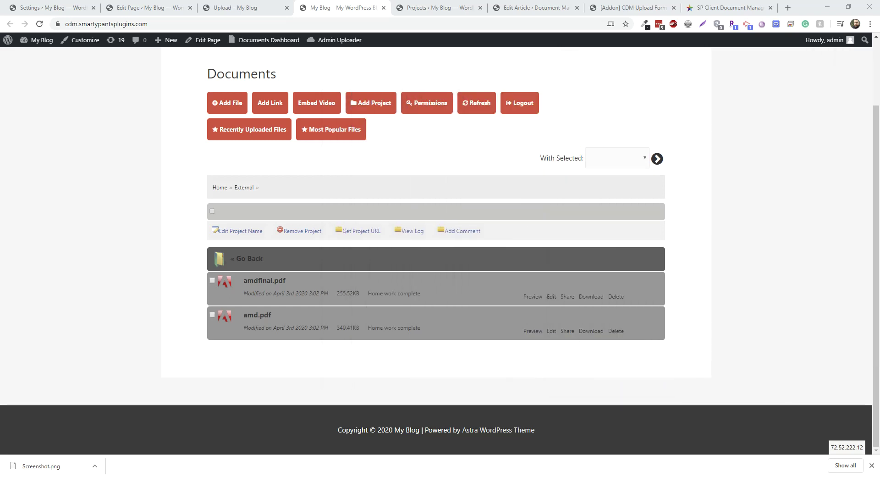
pyautogui.click(472, 112)
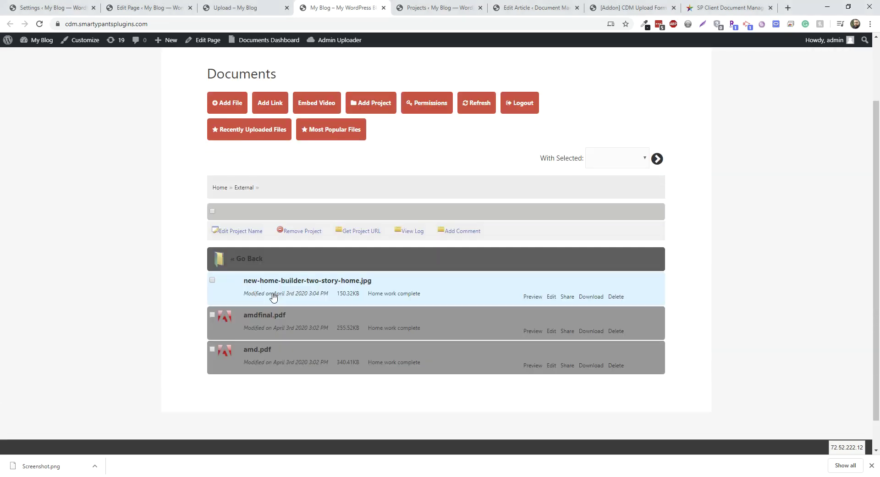
pyautogui.click(320, 289)
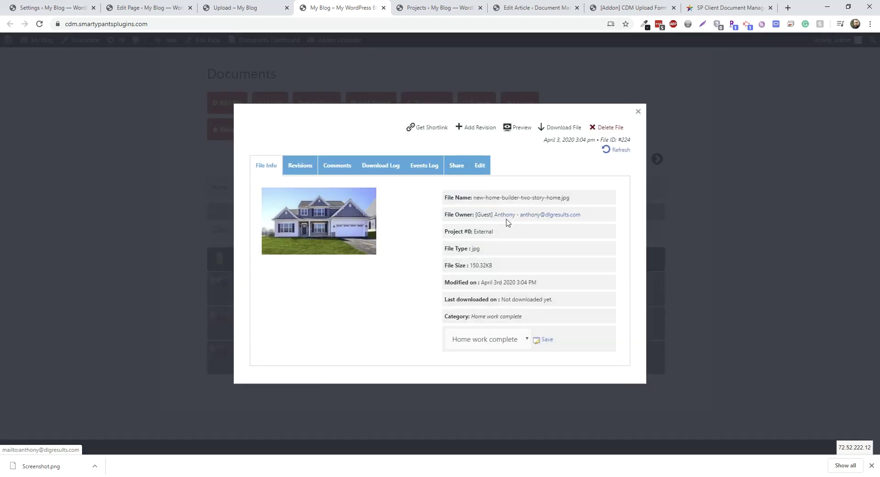
pyautogui.doubleClick(484, 214)
pyautogui.click(485, 215)
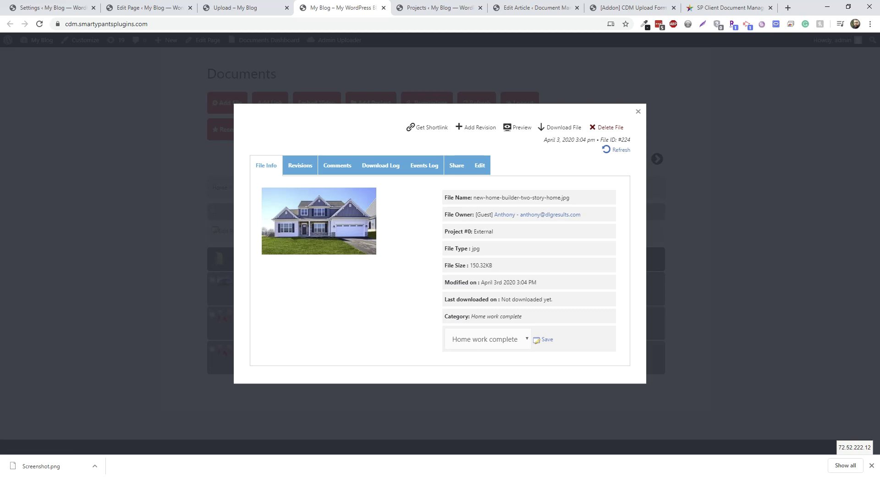
pyautogui.click(45, 193)
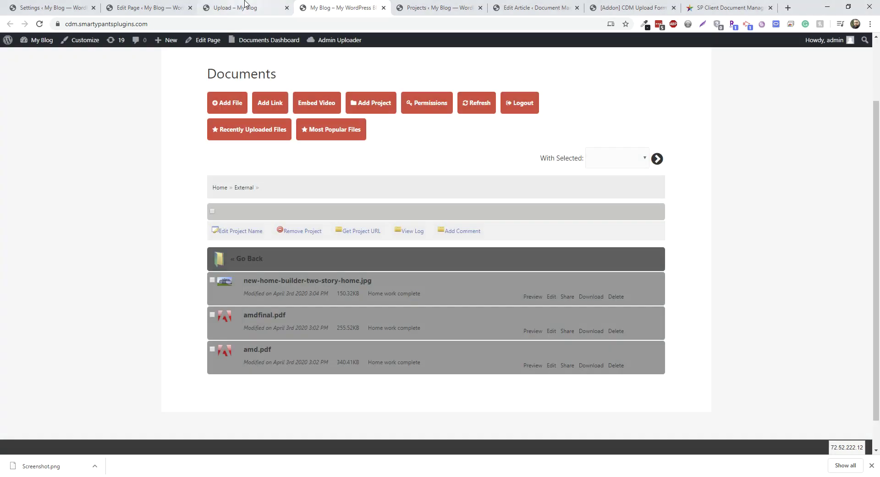
pyautogui.click(247, 8)
pyautogui.click(324, 4)
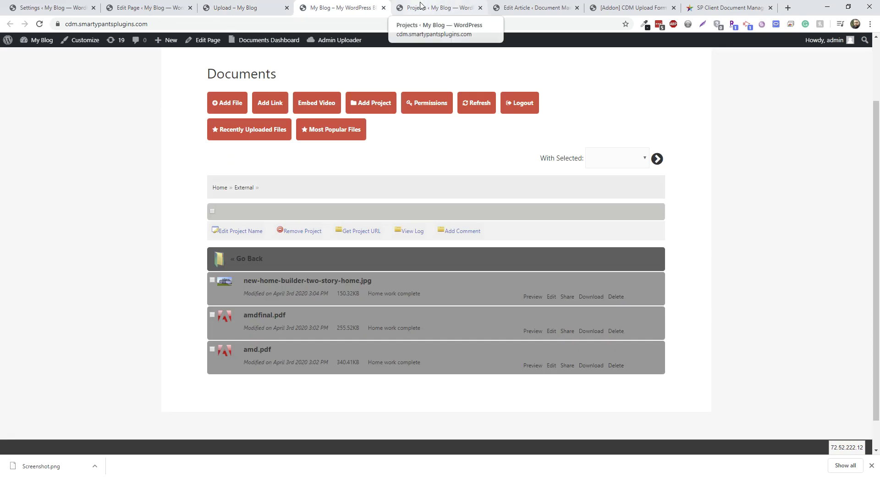
pyautogui.click(232, 7)
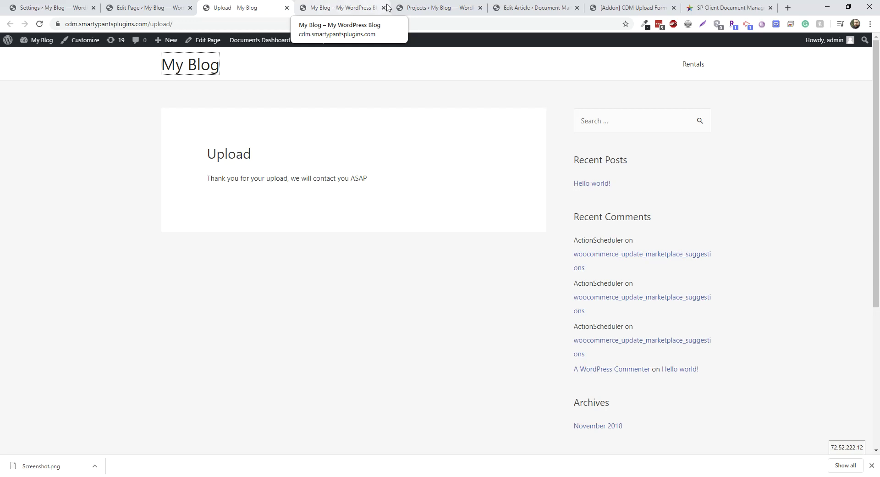
pyautogui.click(324, 8)
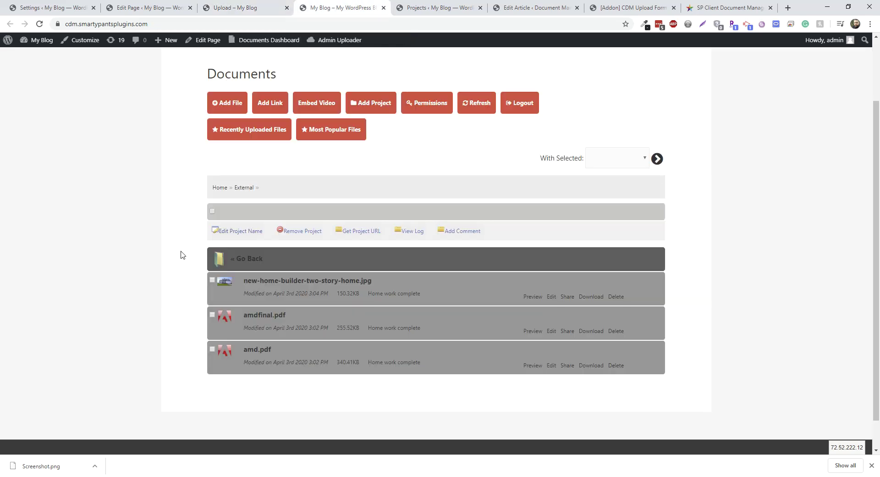